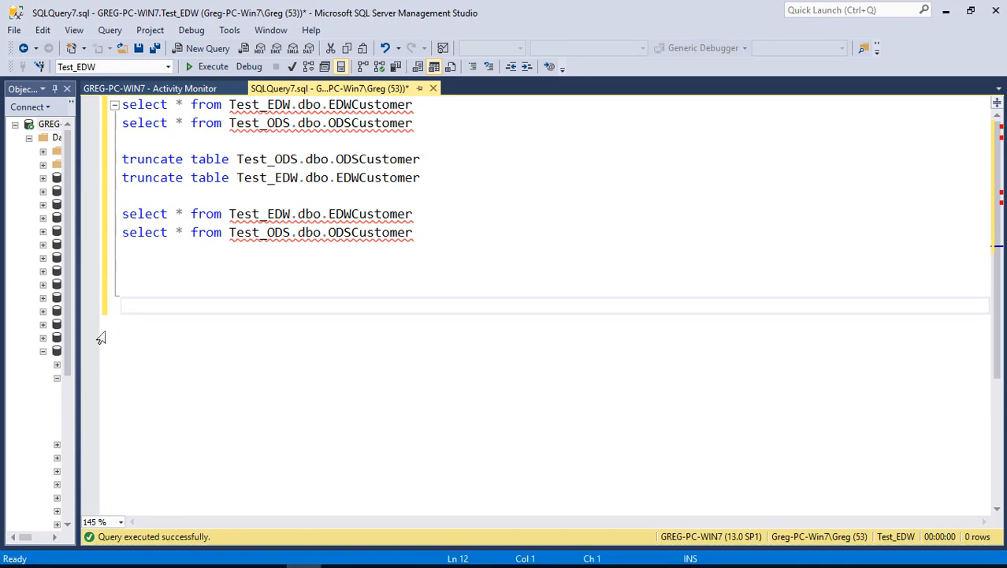
# Widen the Object Explorer to show full database names, and look inside the AdventureWorks2014 database
pyautogui.moveTo(76, 342); pyautogui.dragTo(391, 347)
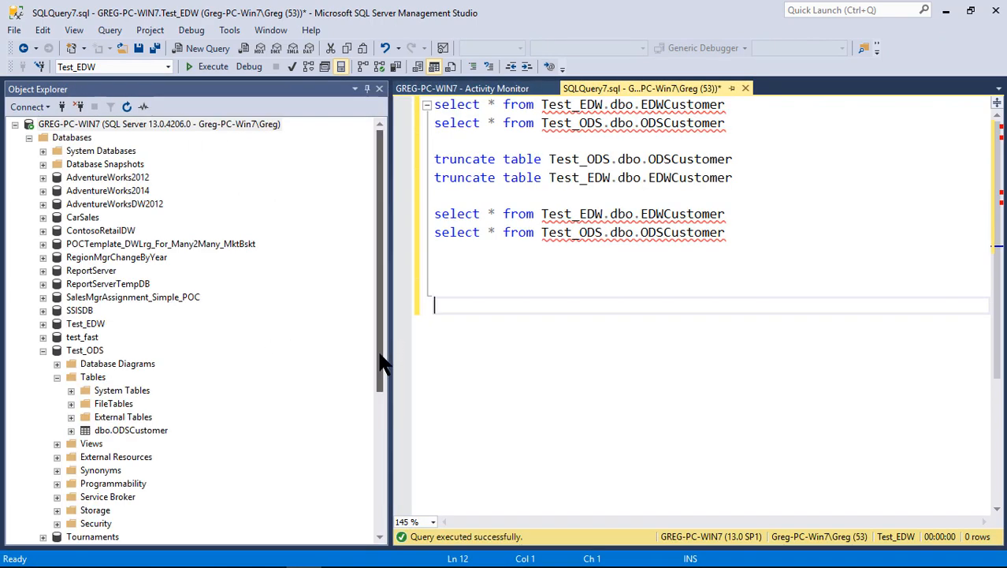
pyautogui.click(372, 224)
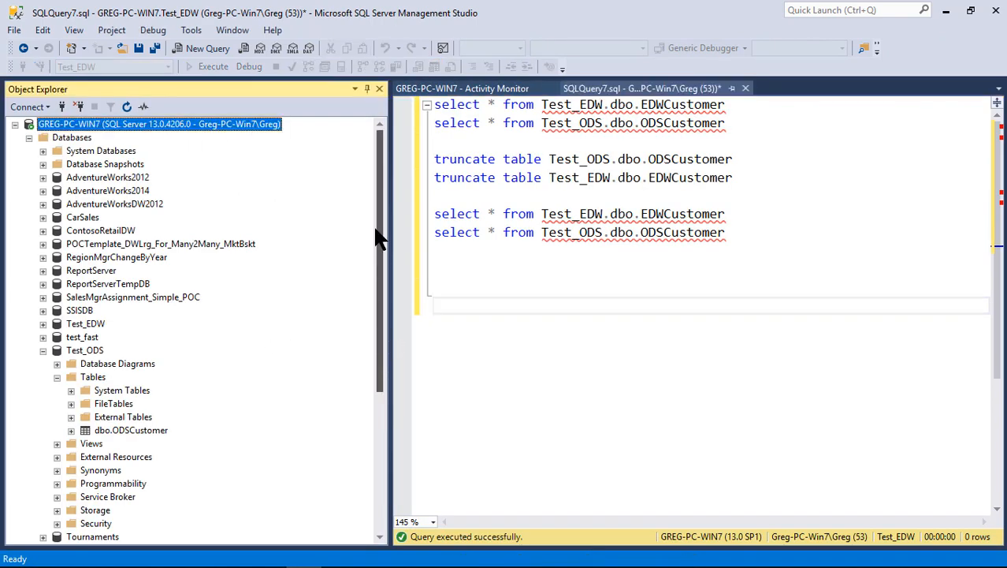
pyautogui.click(123, 194)
pyautogui.click(42, 191)
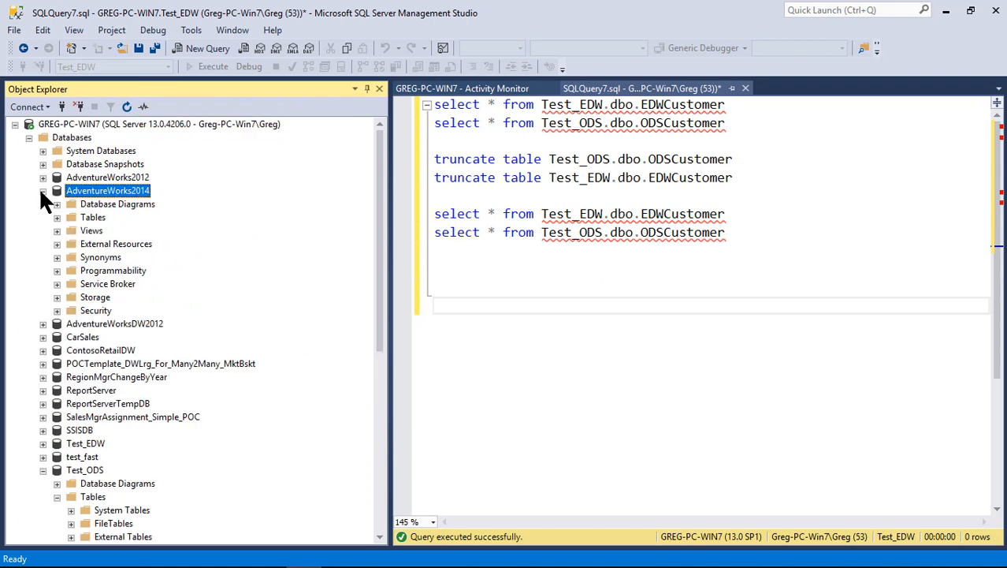
pyautogui.click(43, 191)
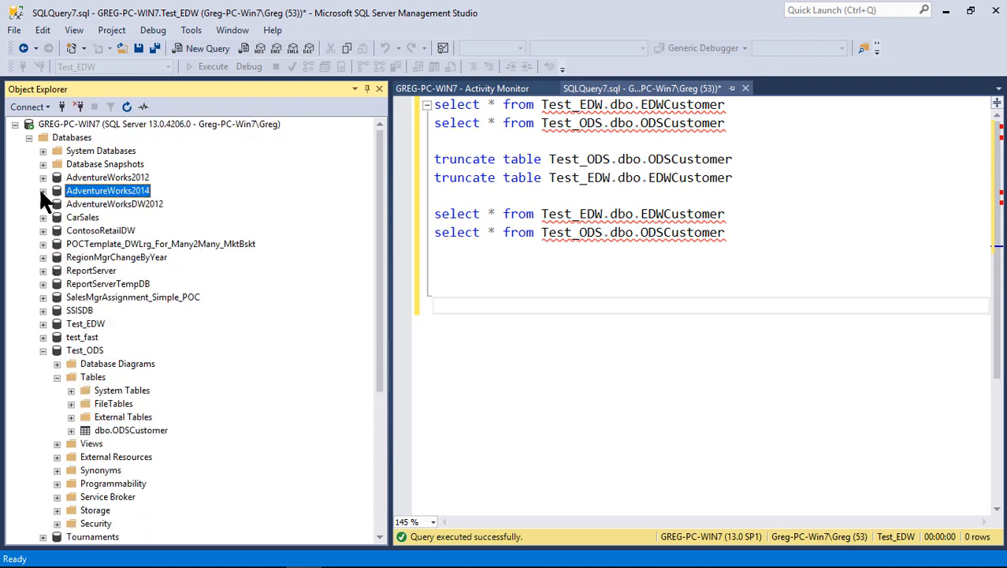
# Collapse the Test_ODS database and look at the Test_EDW database in the database list
pyautogui.click(67, 351)
pyautogui.click(43, 350)
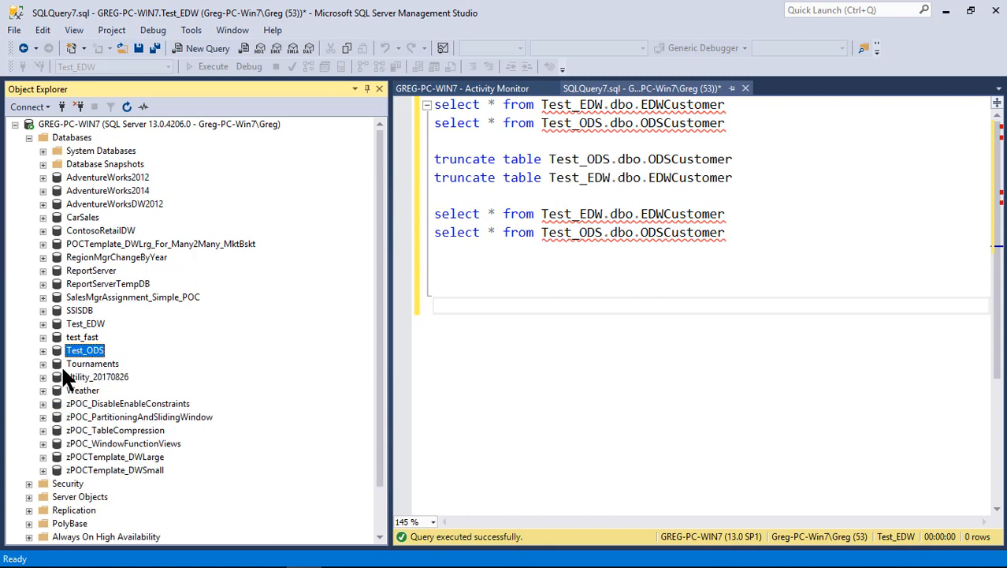
pyautogui.click(61, 323)
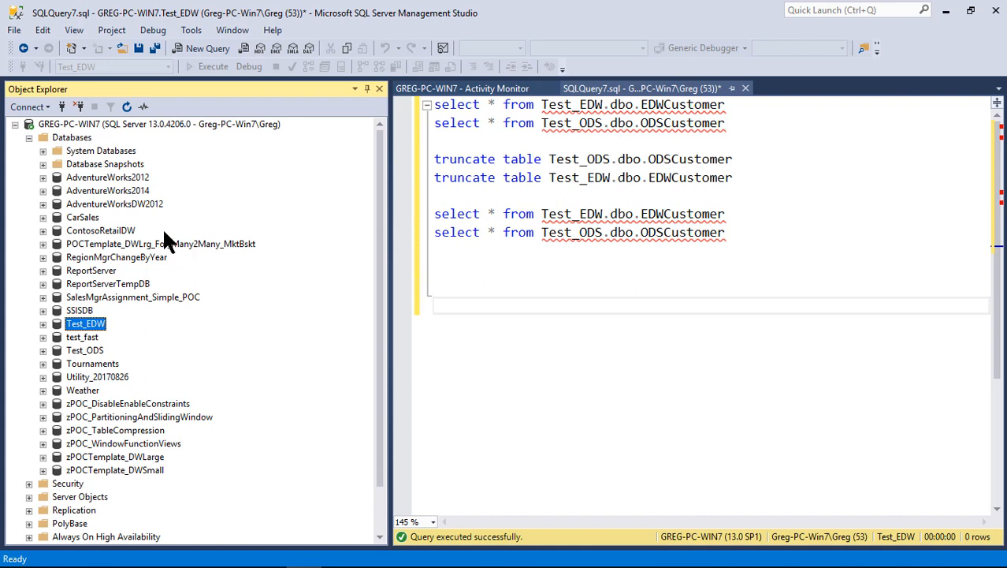
pyautogui.click(42, 324)
pyautogui.click(43, 324)
# Examine the columns of the dbo.ODSCustomer table in Test_ODS, then collapse the table
pyautogui.click(43, 350)
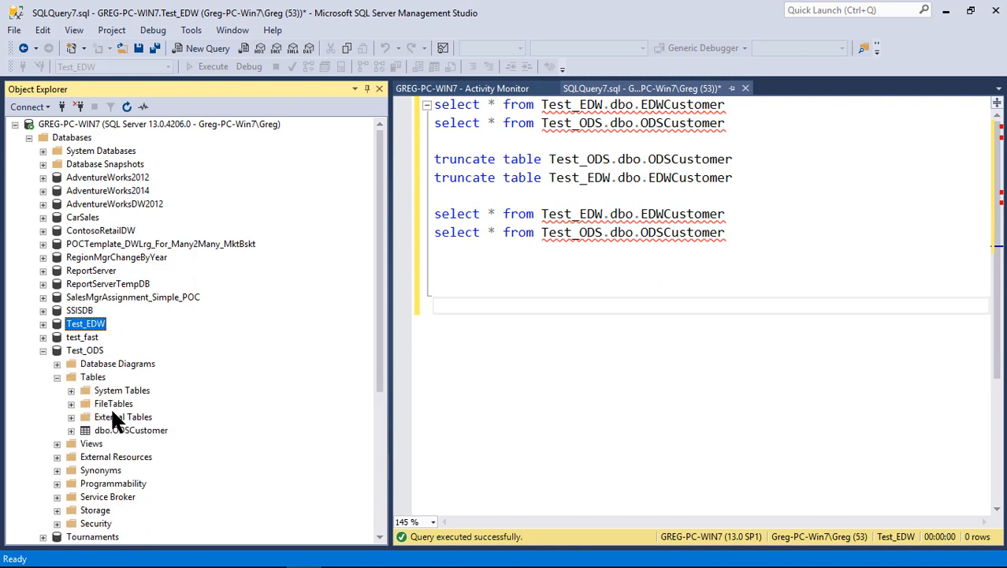
pyautogui.click(118, 432)
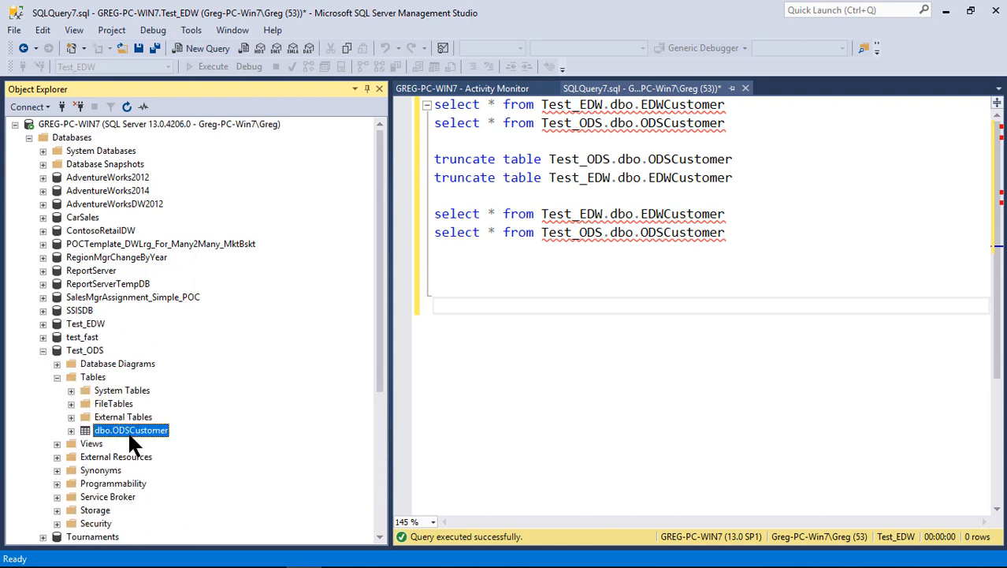
pyautogui.click(71, 430)
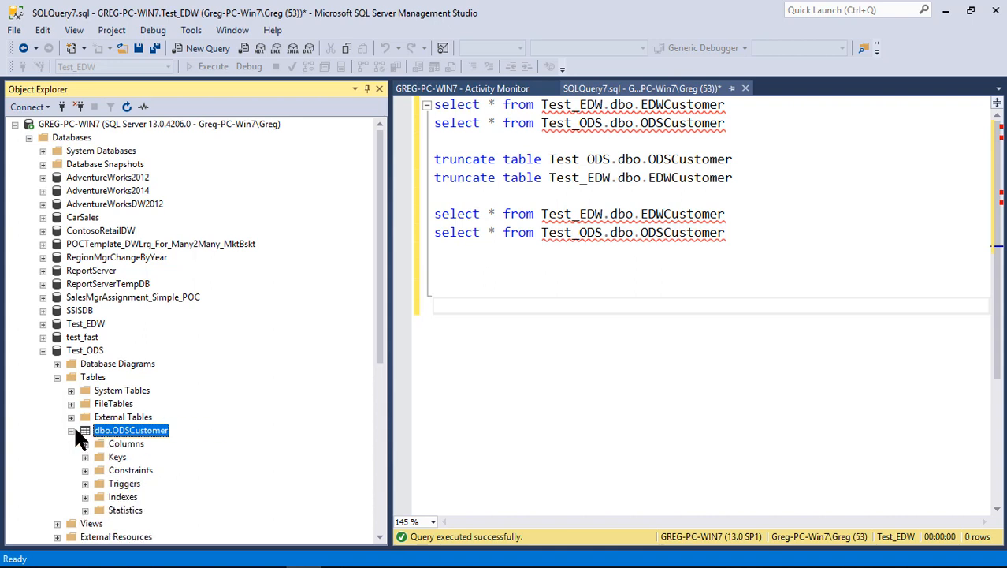
pyautogui.click(84, 443)
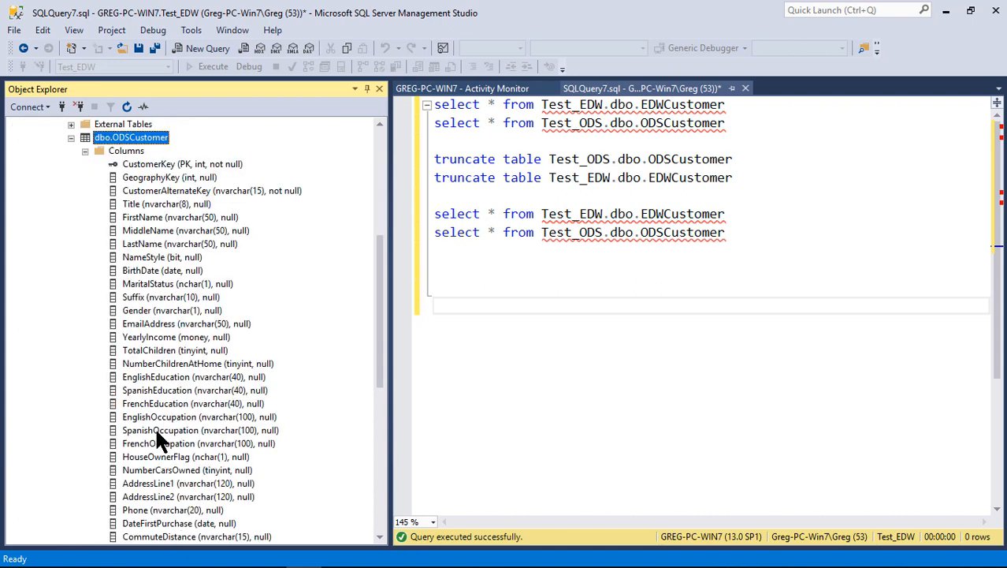
pyautogui.click(70, 137)
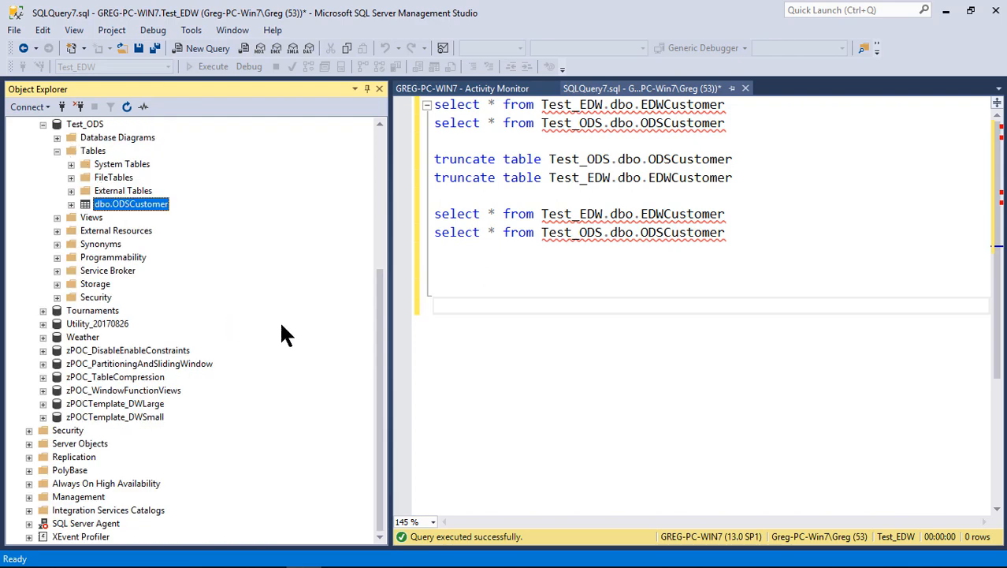
pyautogui.moveTo(374, 373); pyautogui.dragTo(383, 238)
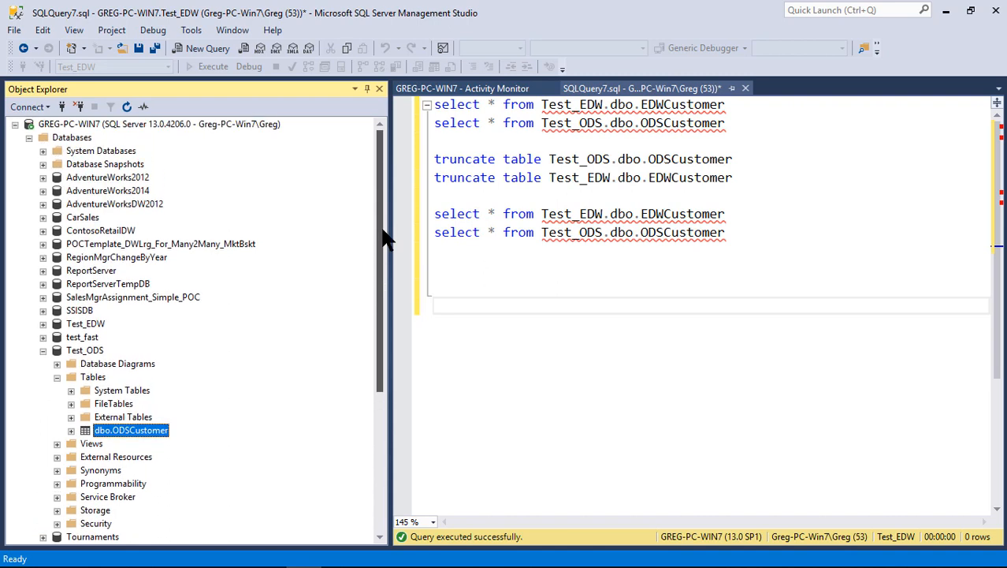
# Examine the columns of the dbo.EDWCustomer table in the Test_EDW database and collapse the table
pyautogui.click(124, 190)
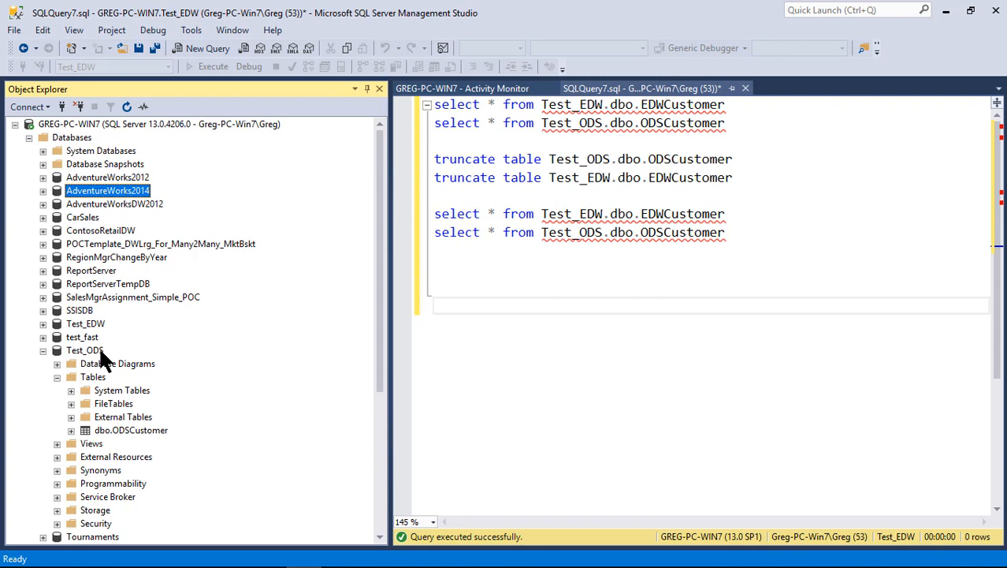
pyautogui.click(42, 323)
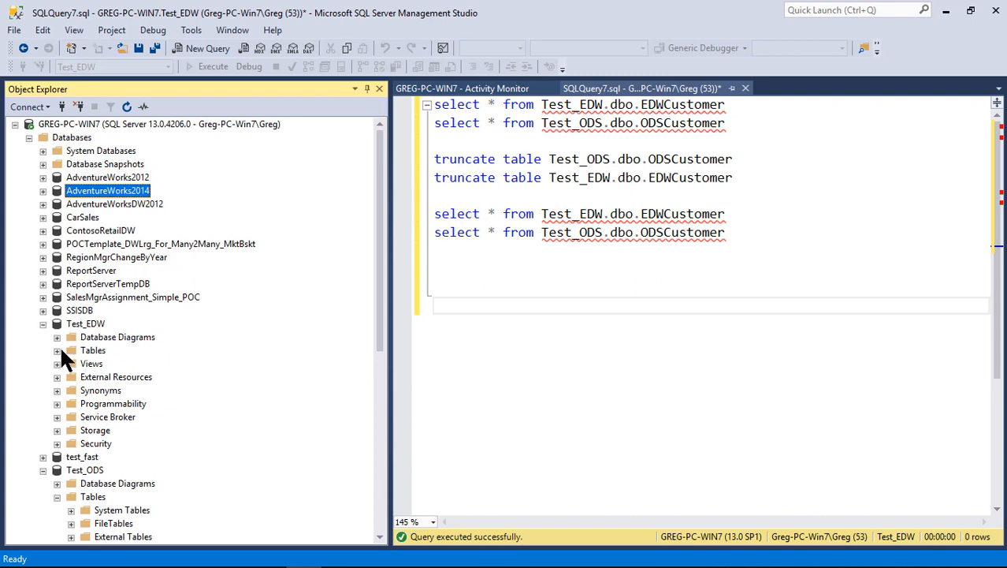
pyautogui.click(56, 350)
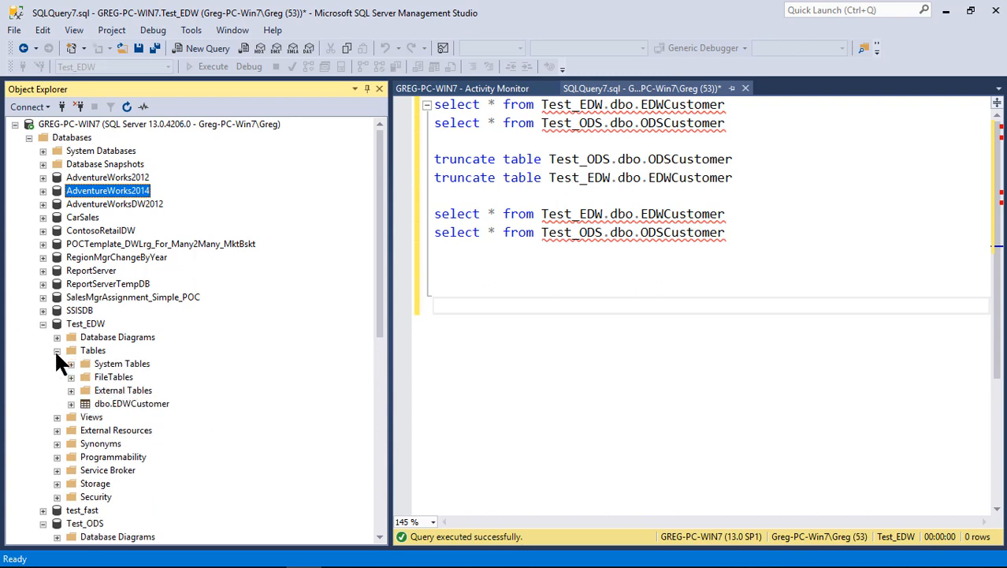
pyautogui.click(96, 404)
pyautogui.click(71, 404)
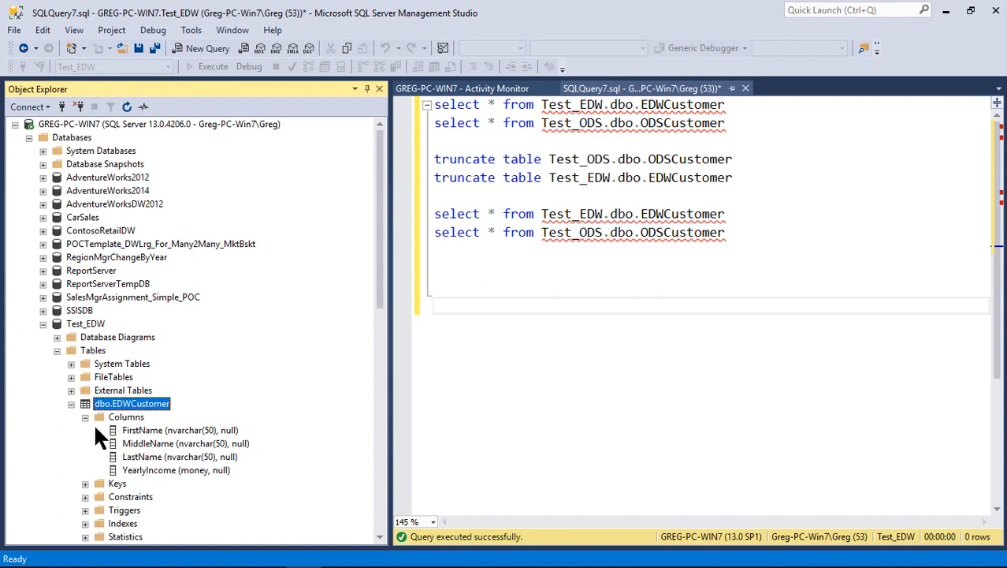
pyautogui.click(71, 404)
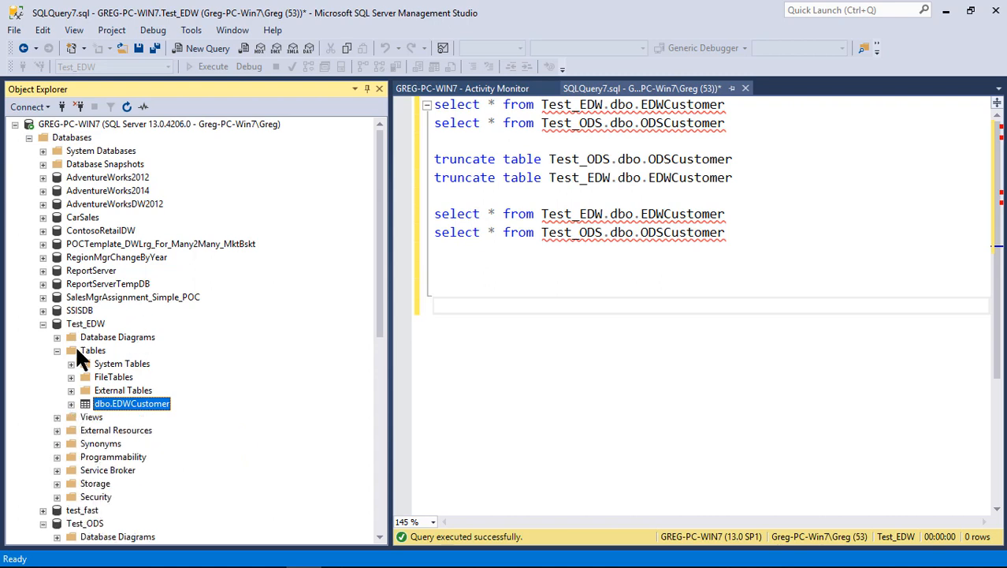
# Revisit the AdventureWorks2014 database and locate the dbo.ODSCustomer table under Test_ODS
pyautogui.click(93, 192)
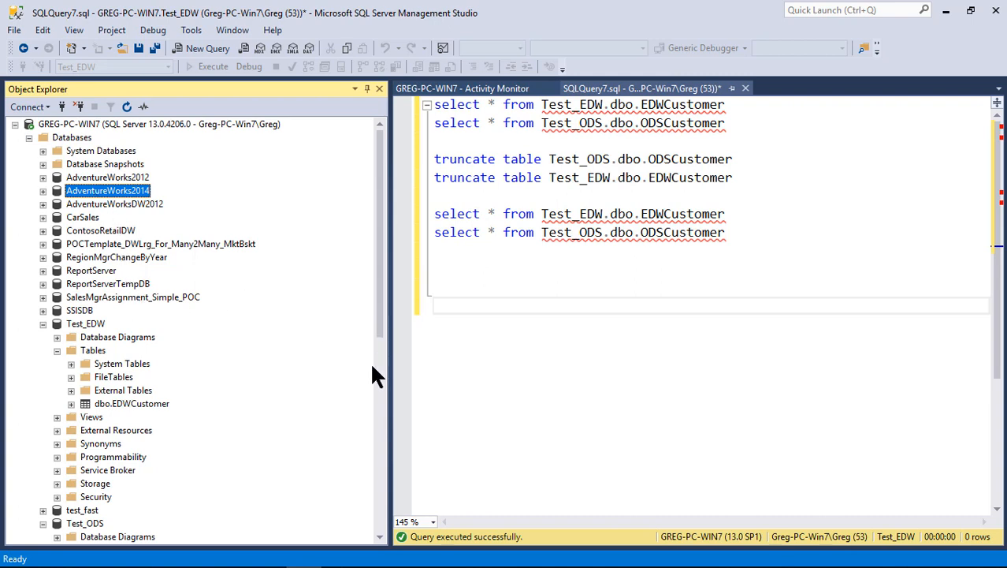
pyautogui.click(75, 523)
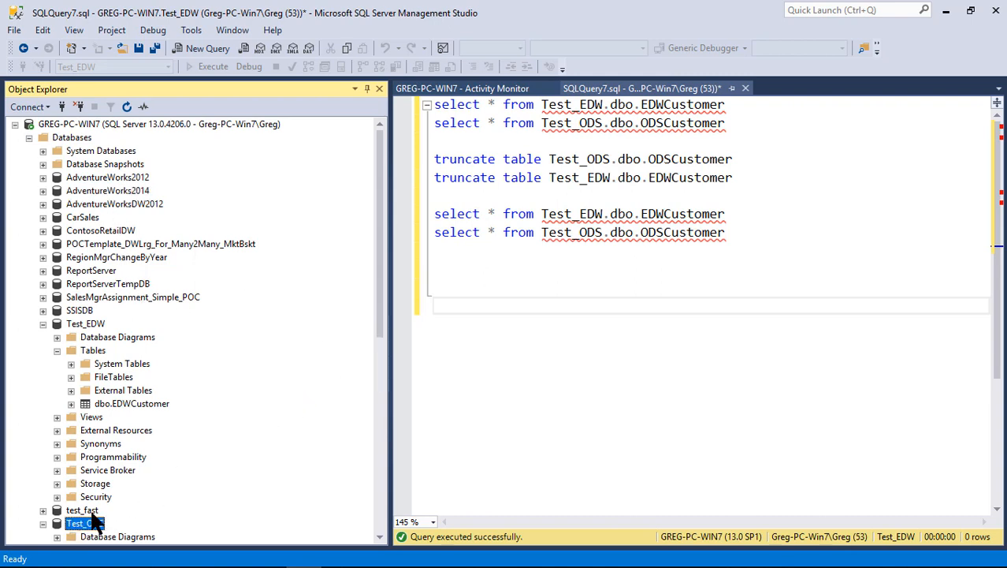
pyautogui.scroll(-4, 93, 513)
pyautogui.click(103, 444)
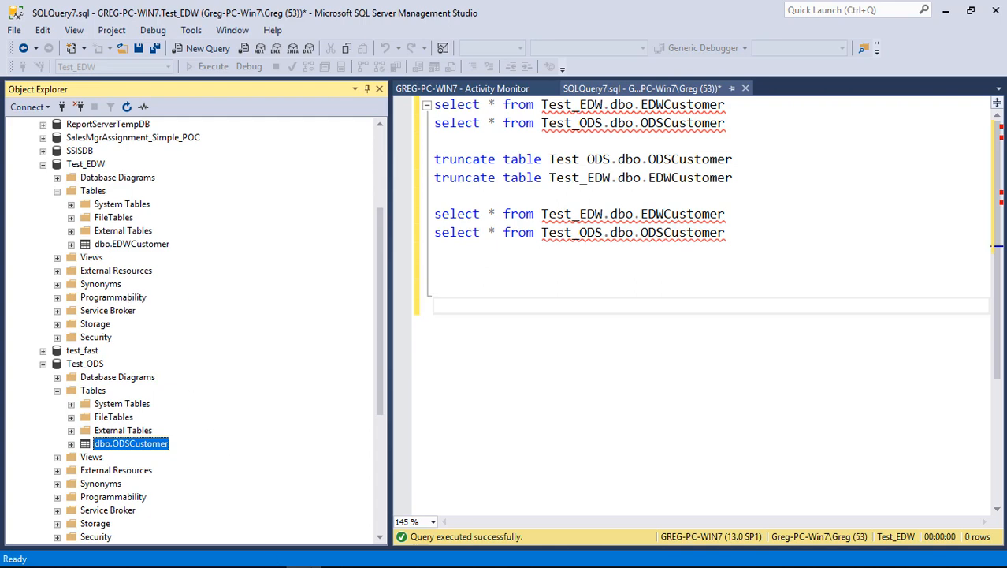
# Switch to Integration Services Project1 in Visual Studio and inspect the settings of the SQL - BEGIN TRANSACTION task
pyautogui.moveTo(356, 557)
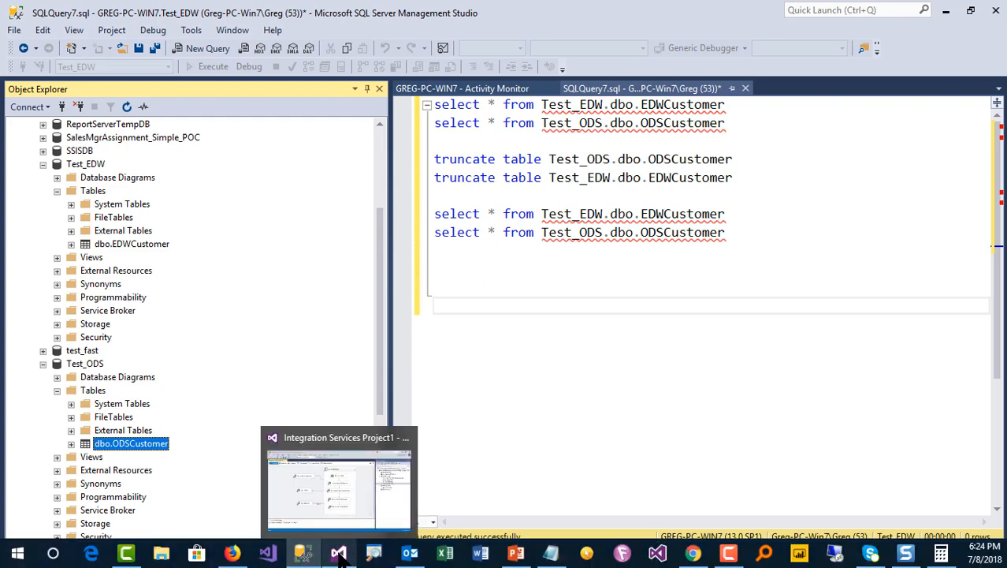
pyautogui.click(347, 512)
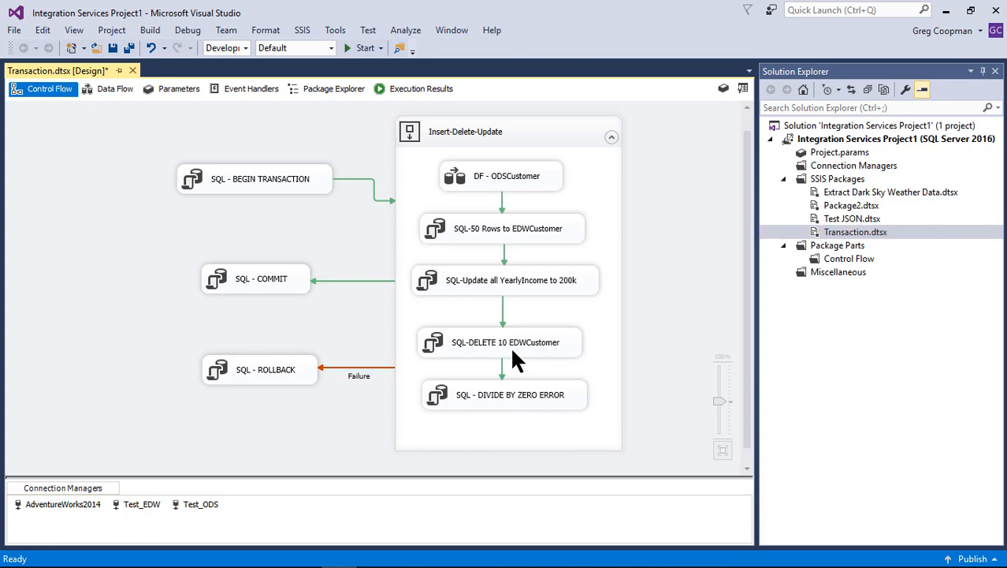
pyautogui.doubleClick(292, 179)
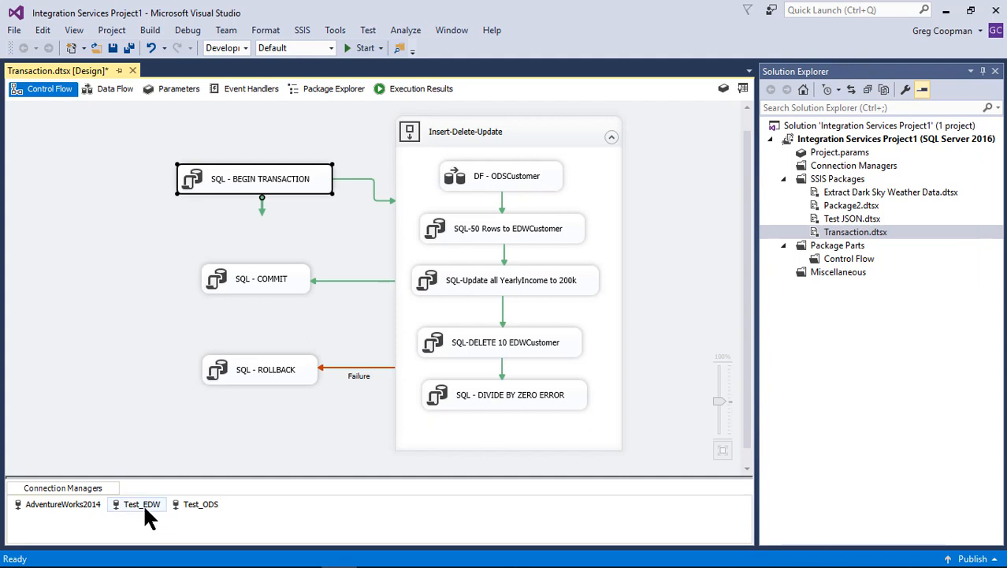
# Look over the Test_EDW, Test_ODS and AdventureWorks2014 connection managers of the Transaction package, ending on Test_ODS
pyautogui.click(142, 503)
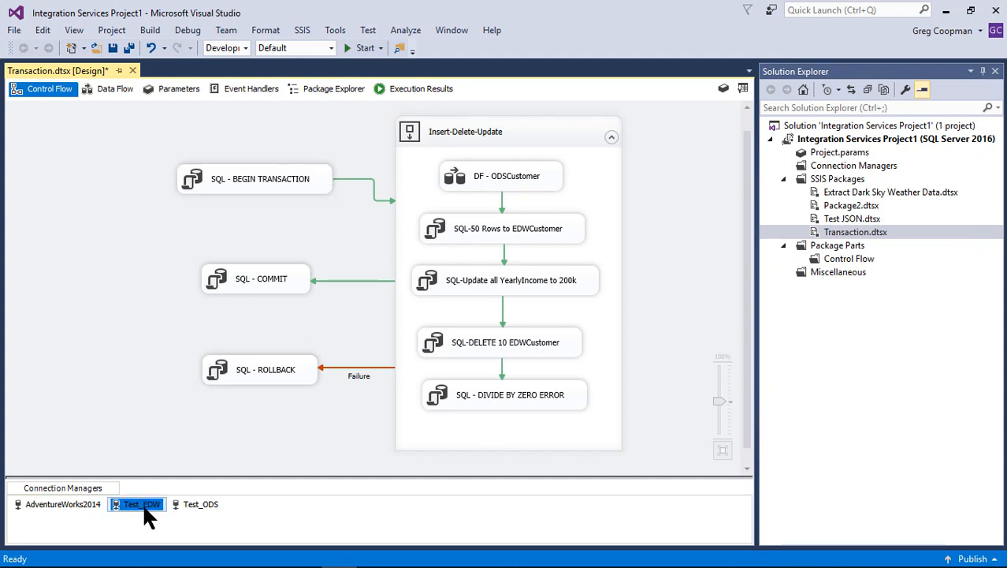
pyautogui.click(143, 510)
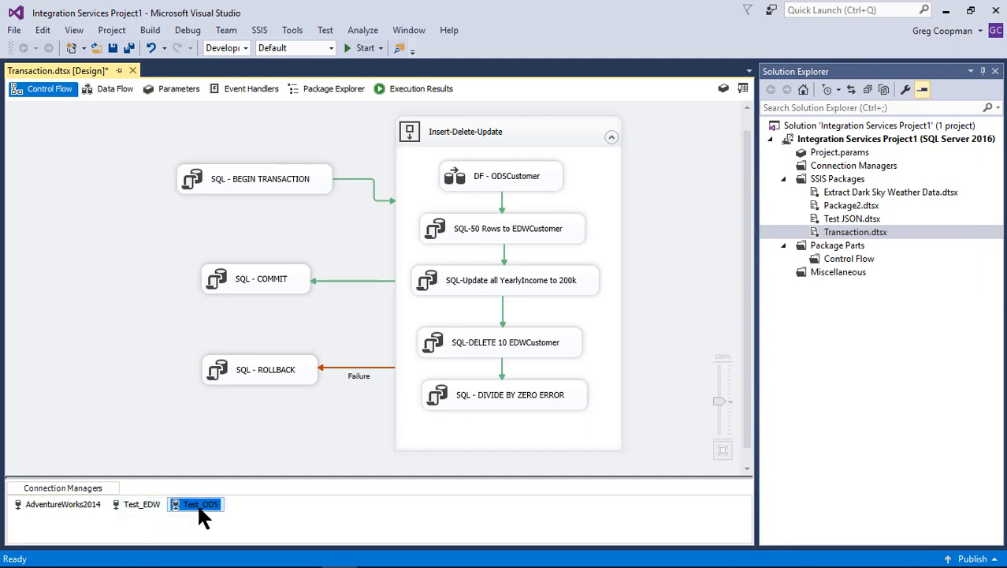
pyautogui.click(45, 510)
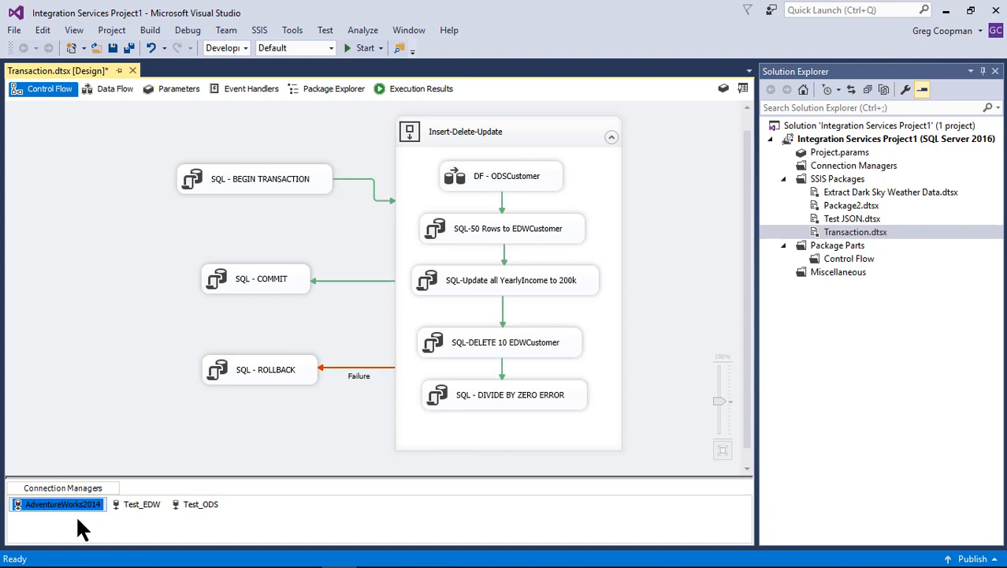
pyautogui.click(165, 533)
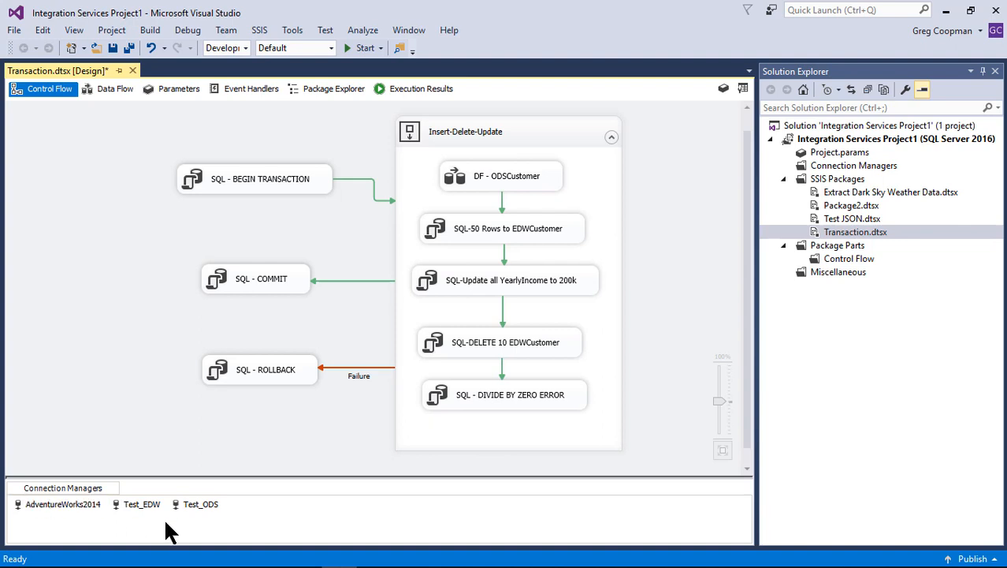
pyautogui.click(151, 503)
pyautogui.click(190, 504)
pyautogui.click(222, 434)
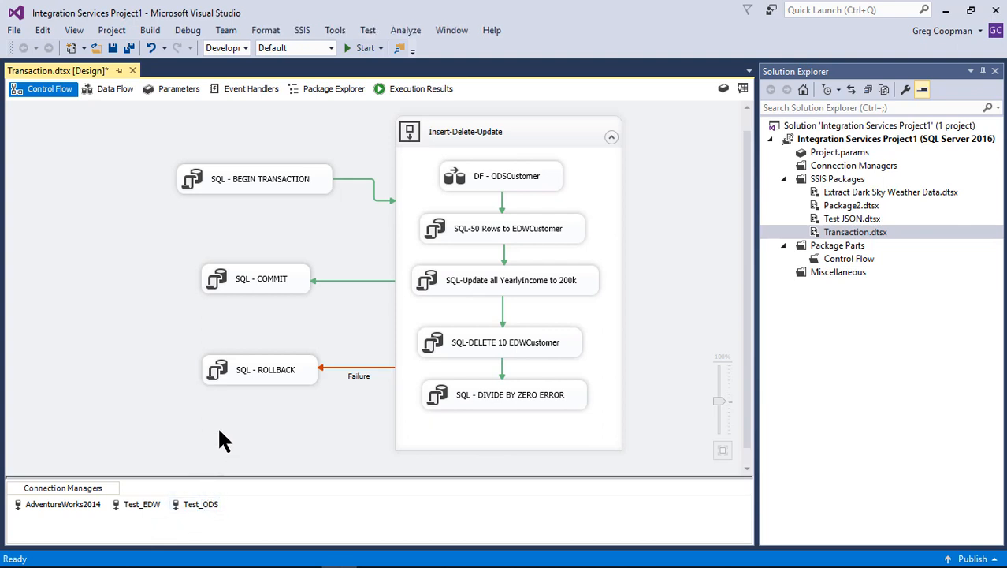
pyautogui.click(208, 503)
# Check the connection settings of the SQL - BEGIN TRANSACTION and SQL-50 Rows to EDWCustomer tasks without changing them
pyautogui.doubleClick(275, 180)
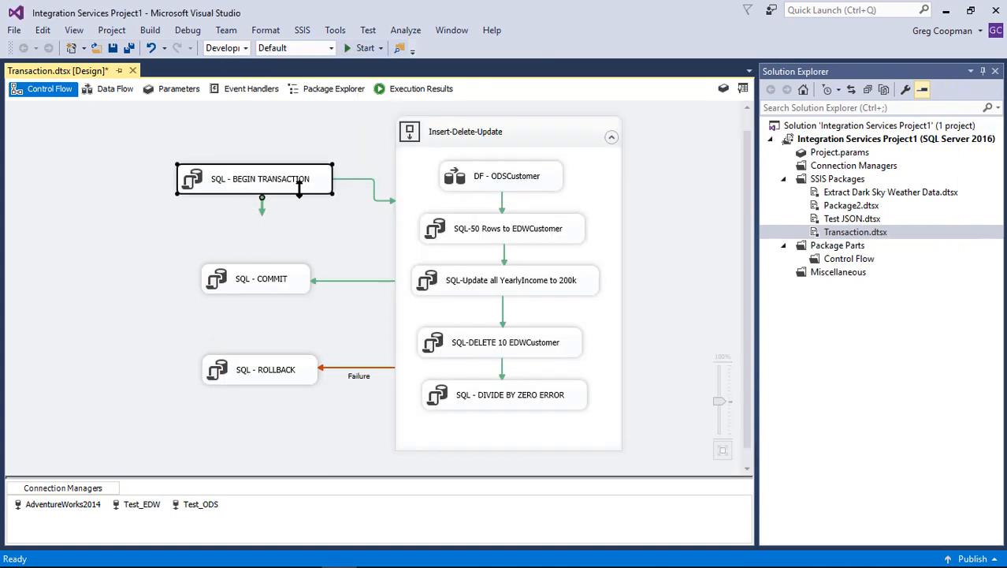
pyautogui.click(319, 242)
pyautogui.click(473, 188)
pyautogui.click(493, 229)
pyautogui.doubleClick(493, 231)
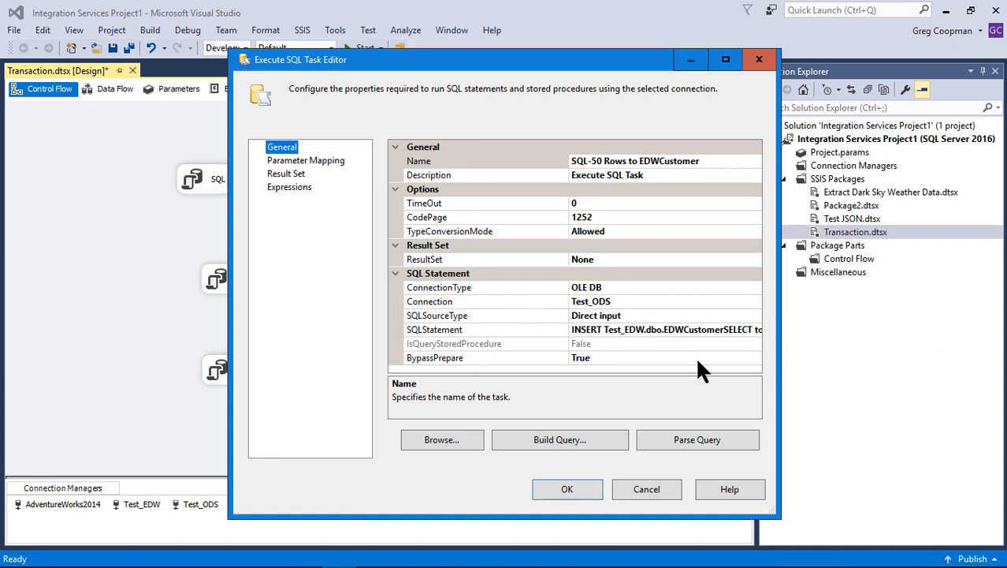
pyautogui.click(654, 490)
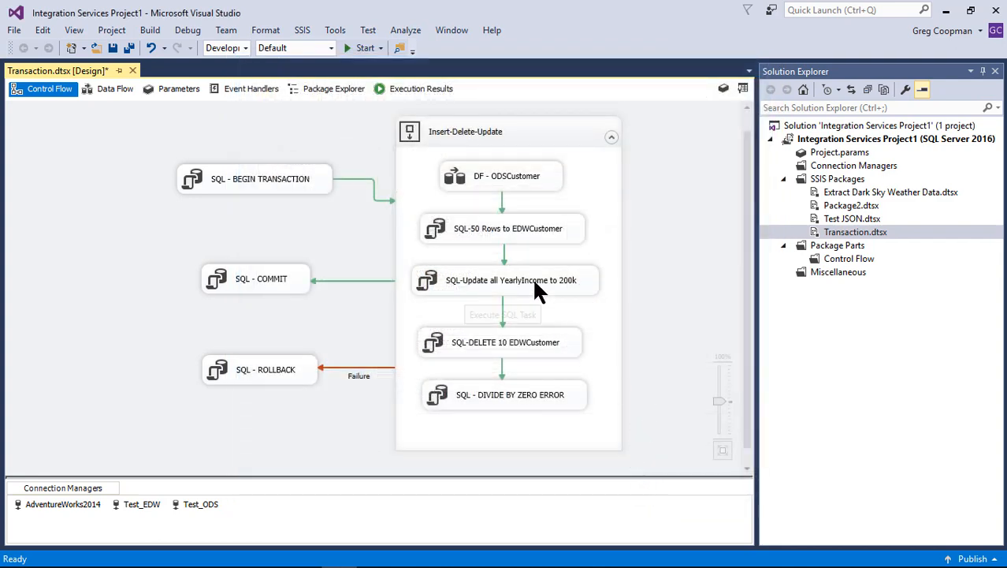
# Review the connection and full SQL statement of the SQL-Update all YearlyIncome to 200k task, leaving its settings unsaved
pyautogui.doubleClick(532, 277)
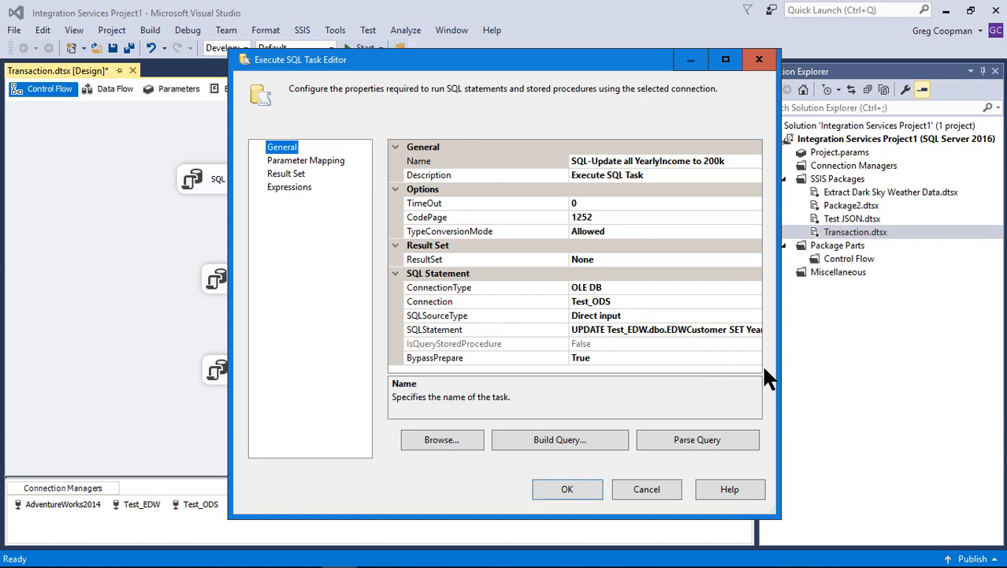
pyautogui.moveTo(779, 371); pyautogui.dragTo(956, 369)
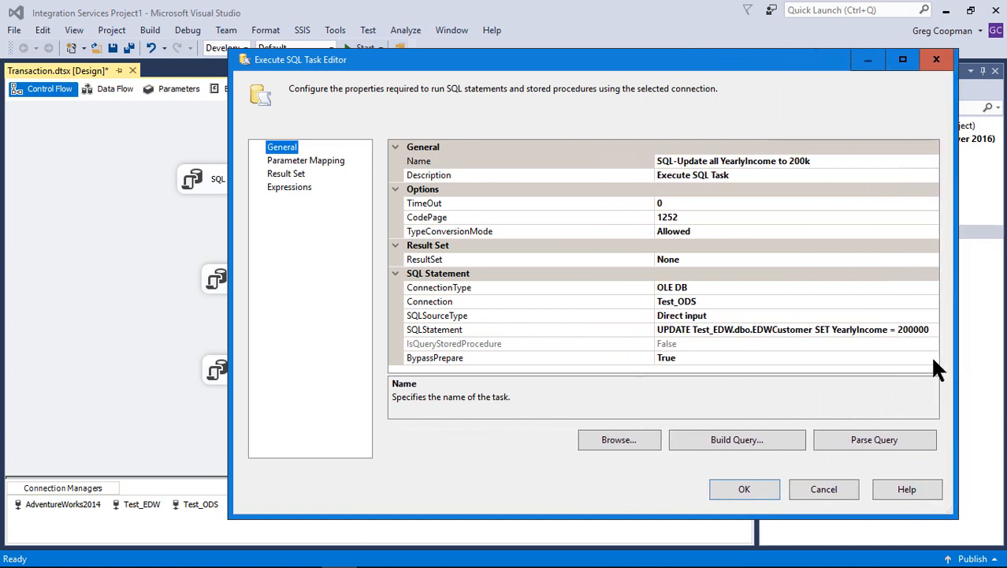
pyautogui.click(805, 479)
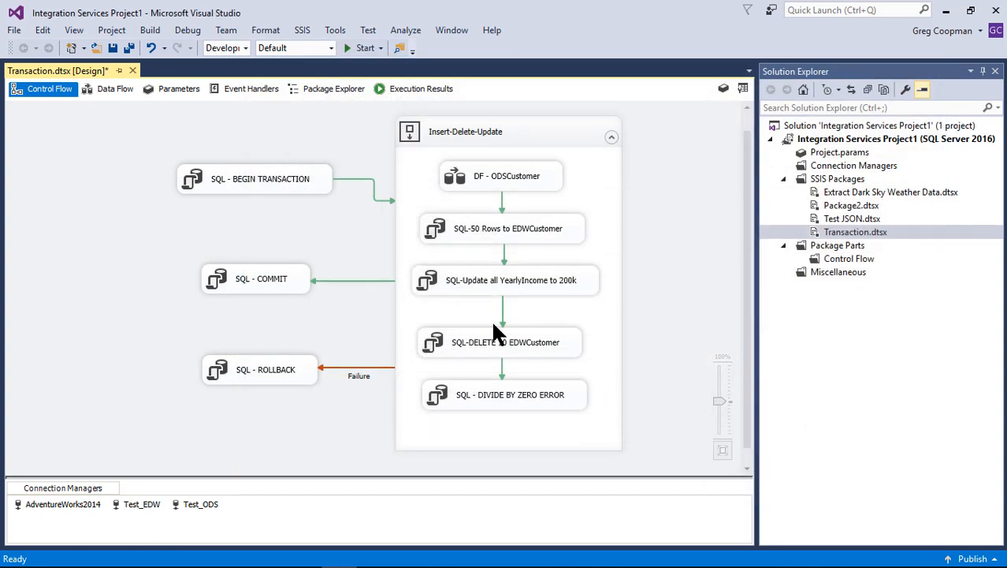
# Review the full SQL statement of the SQL-50 Rows to EDWCustomer task, marking its source and target tables, without saving changes
pyautogui.doubleClick(506, 224)
pyautogui.click(648, 329)
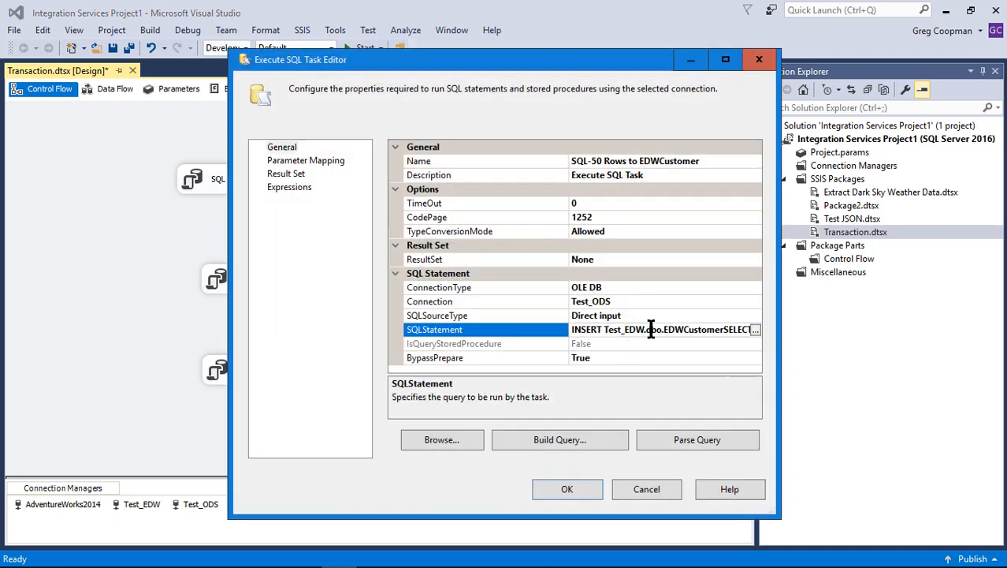
pyautogui.click(754, 329)
pyautogui.click(473, 252)
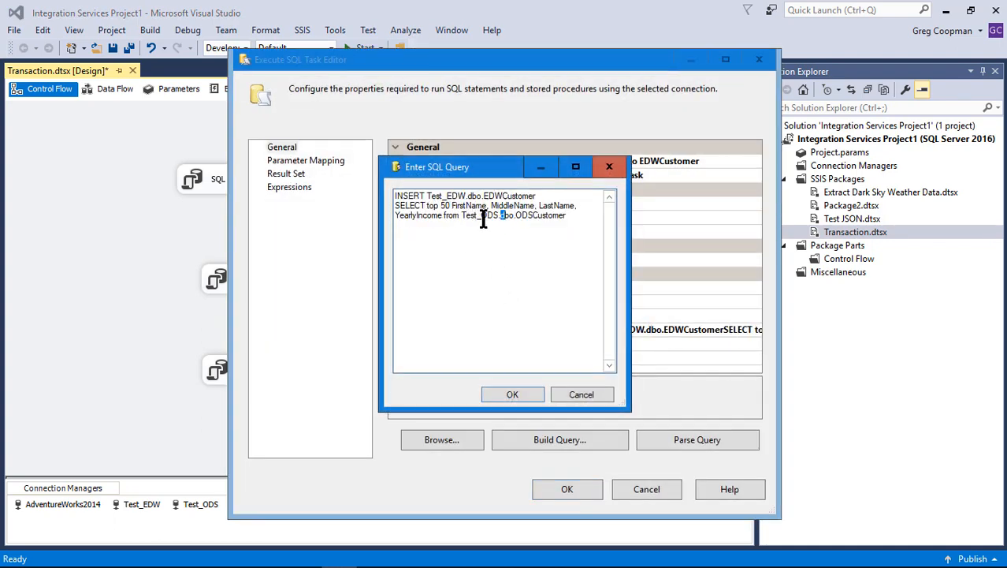
pyautogui.moveTo(464, 218); pyautogui.dragTo(579, 218)
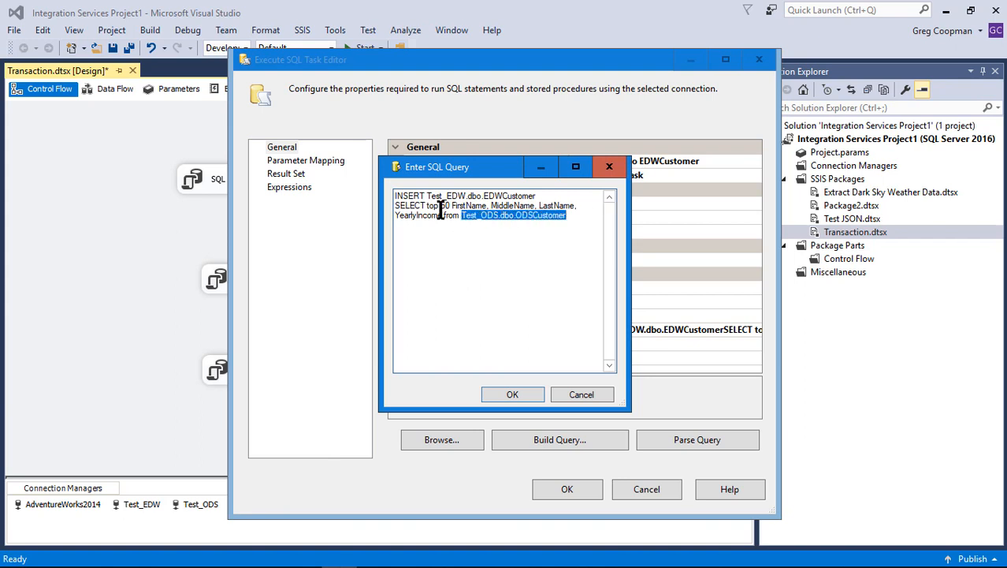
pyautogui.moveTo(428, 196); pyautogui.dragTo(541, 199)
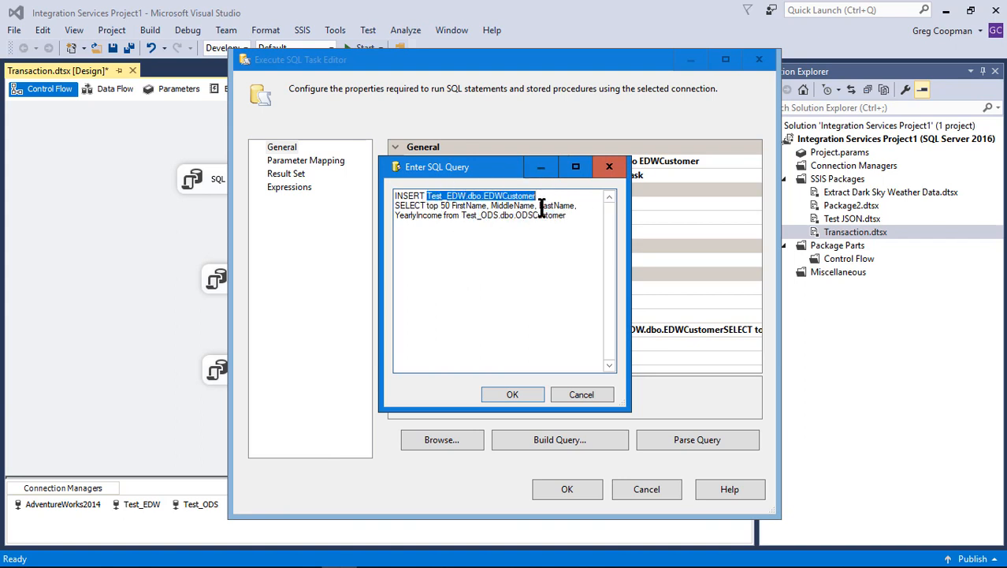
pyautogui.click(584, 395)
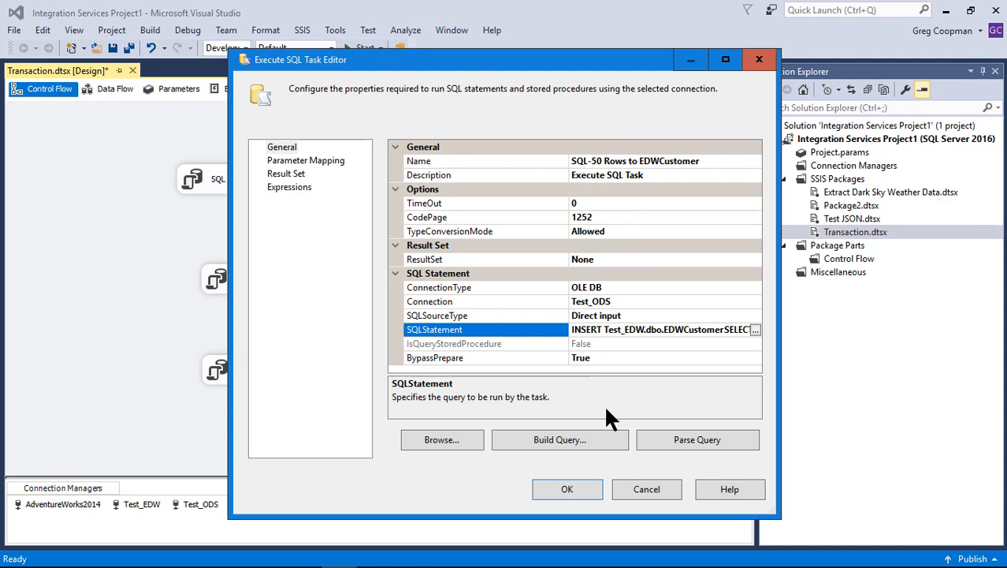
pyautogui.click(645, 489)
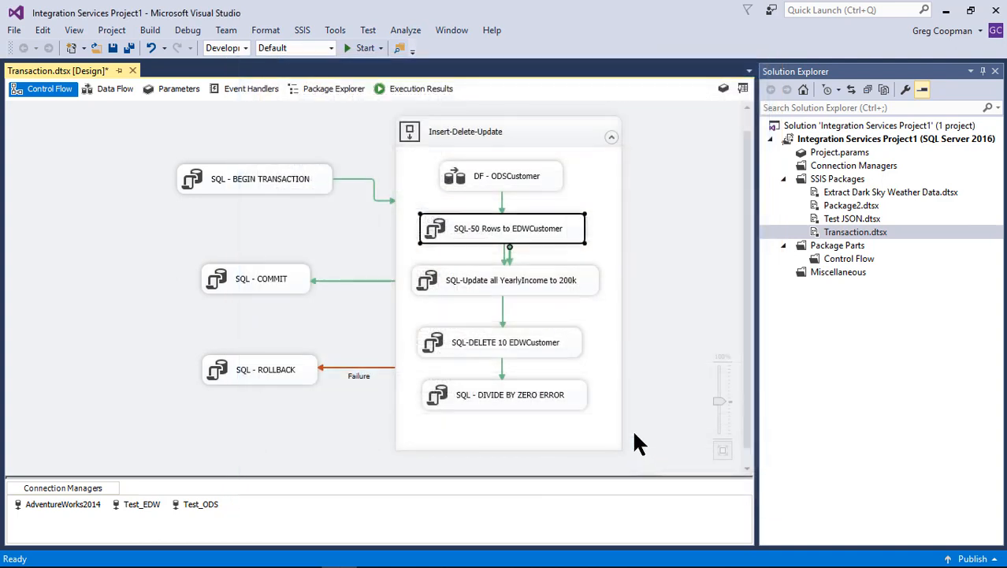
# Widen the editor of the SQL-DELETE 10 EDWCustomer task to read its whole SQL statement, leaving its settings unsaved
pyautogui.doubleClick(508, 343)
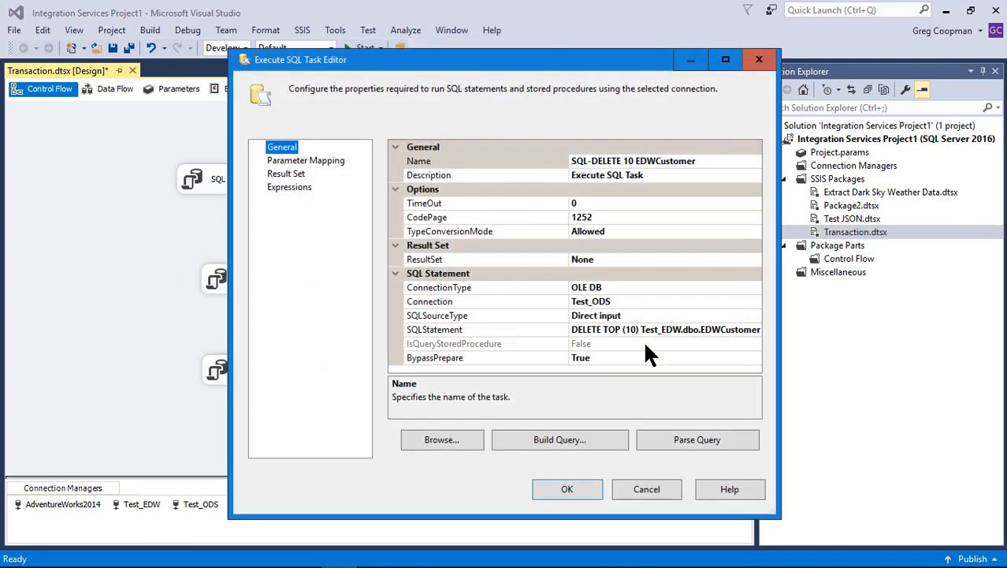
pyautogui.click(654, 331)
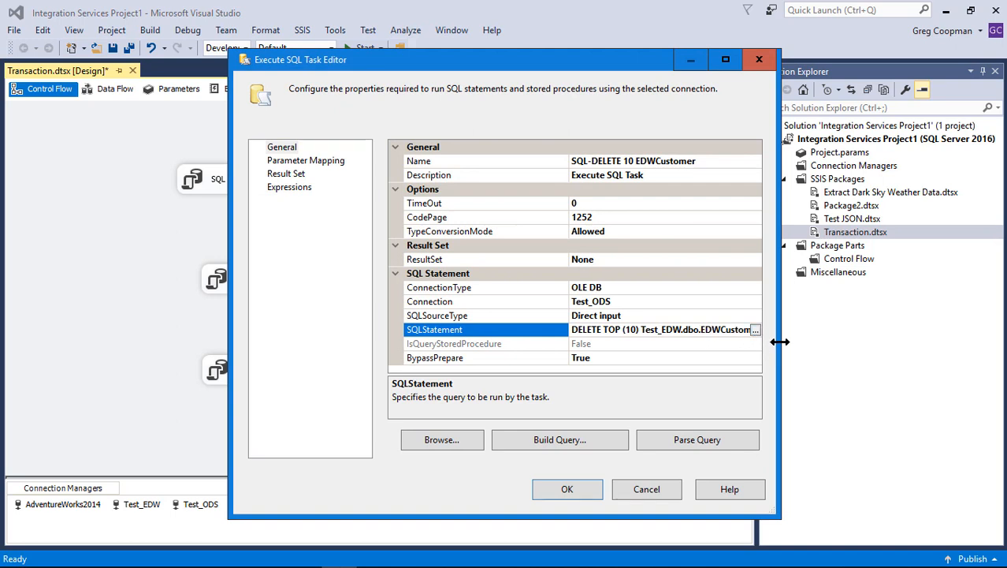
pyautogui.moveTo(779, 342); pyautogui.dragTo(867, 341)
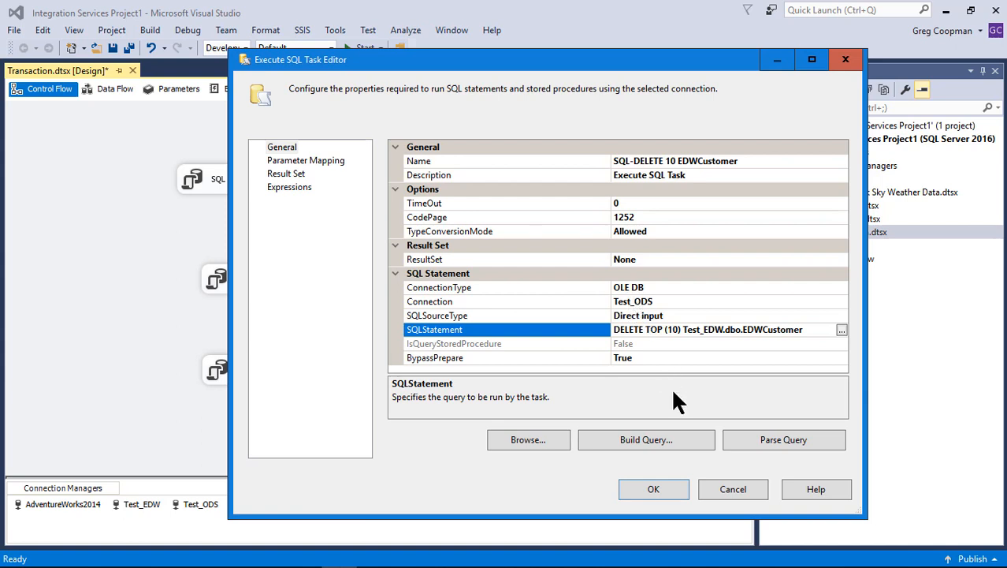
pyautogui.click(732, 490)
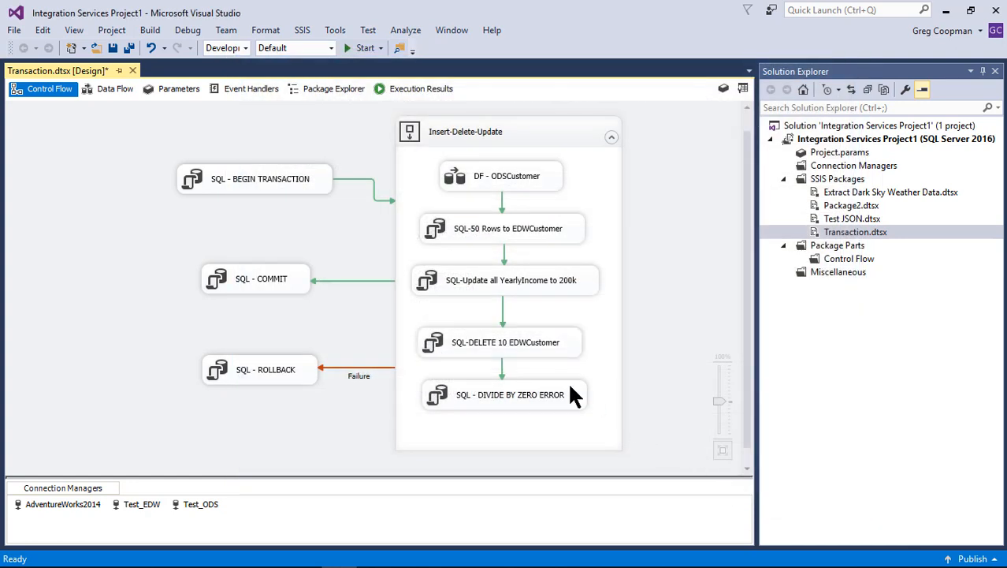
# Check the connection and SQL statement of the SQL - DIVIDE BY ZERO ERROR task without changing them
pyautogui.click(528, 393)
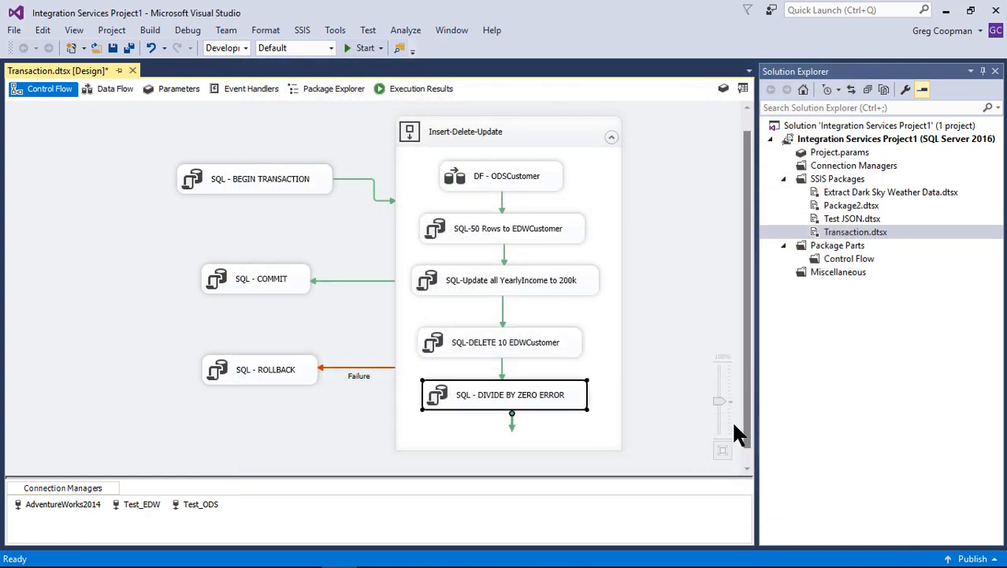
pyautogui.doubleClick(550, 399)
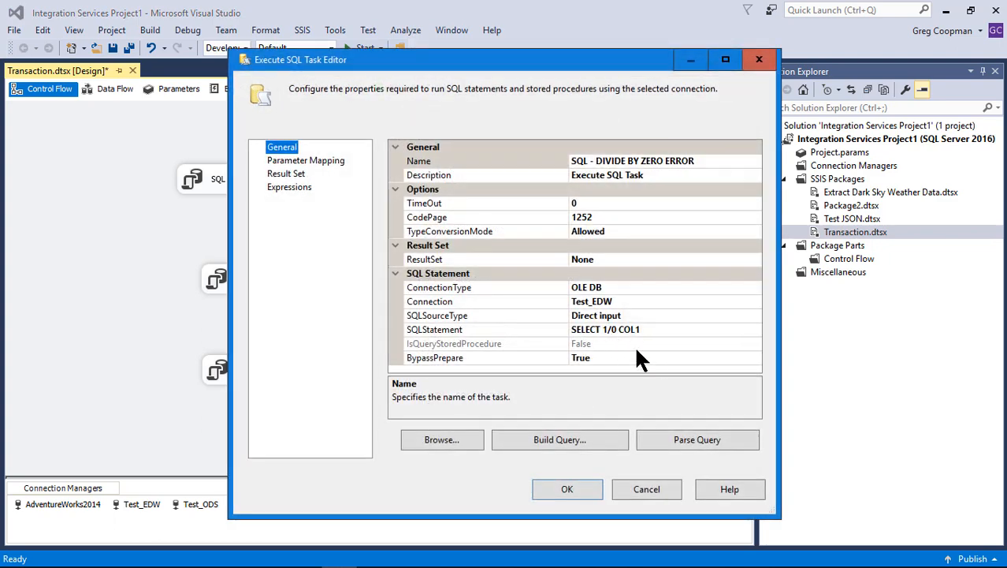
pyautogui.click(646, 489)
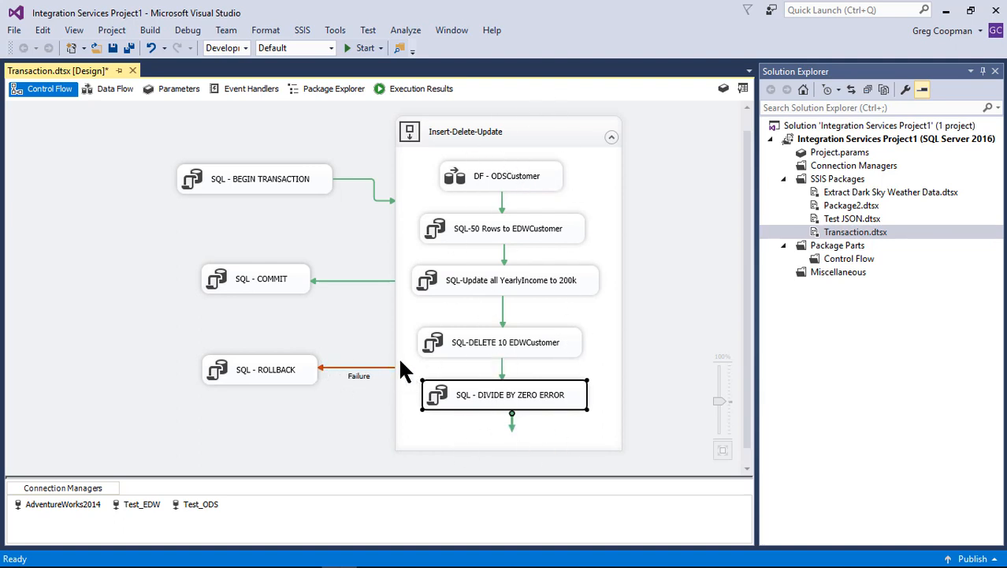
# Inspect the connections and SQL statements of the SQL - ROLLBACK and SQL - COMMIT tasks, discarding any changes
pyautogui.doubleClick(256, 372)
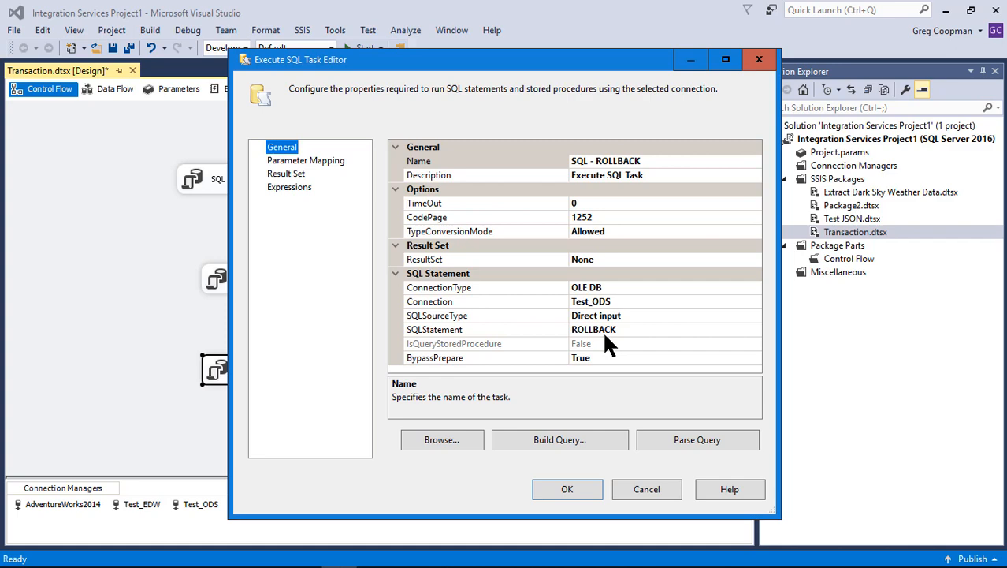
pyautogui.click(646, 490)
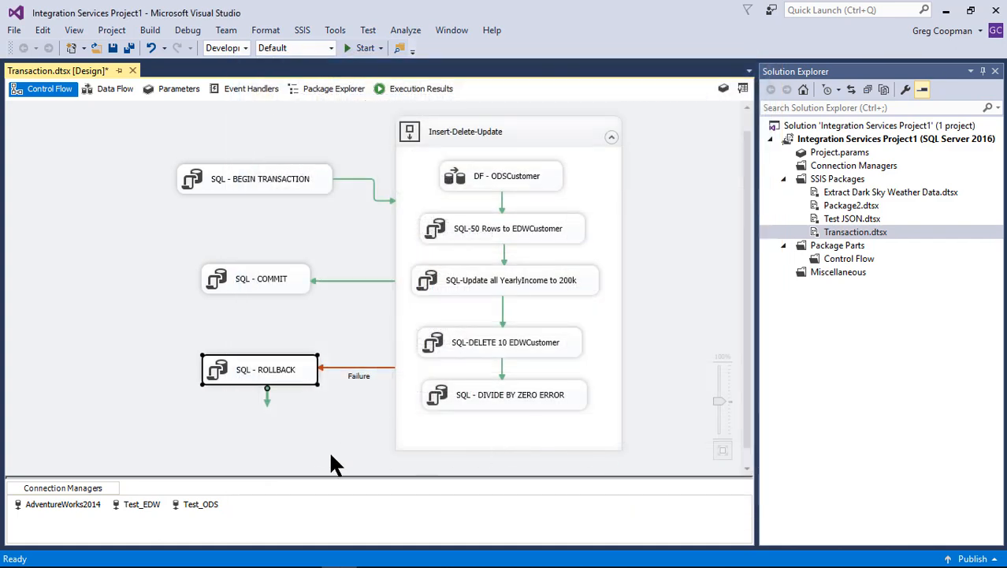
pyautogui.doubleClick(261, 276)
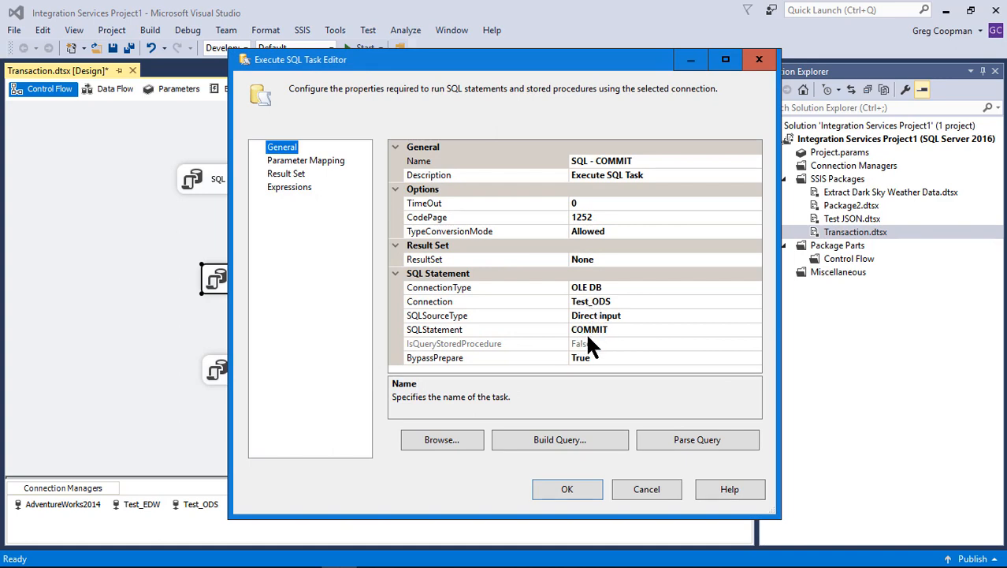
pyautogui.click(635, 489)
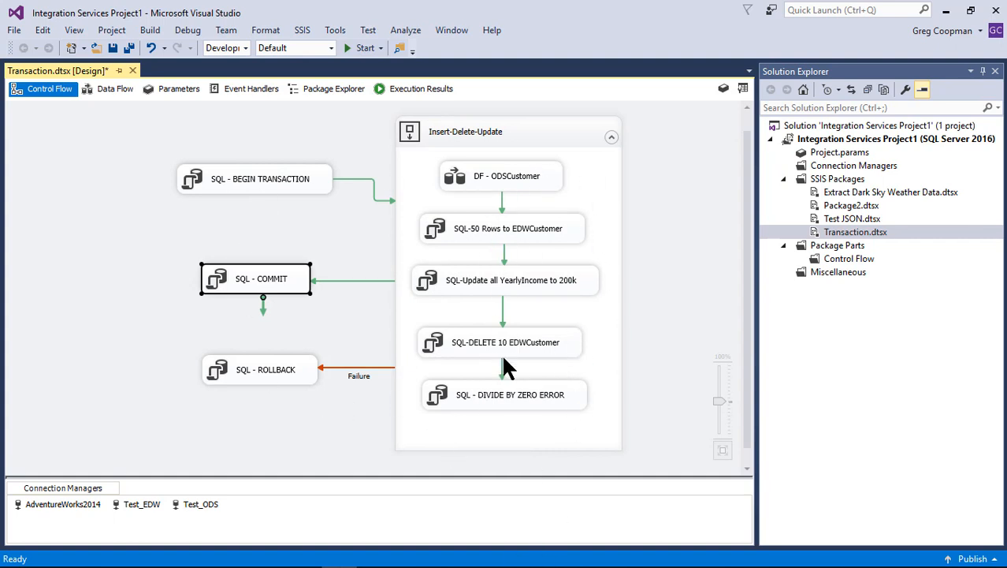
pyautogui.click(511, 323)
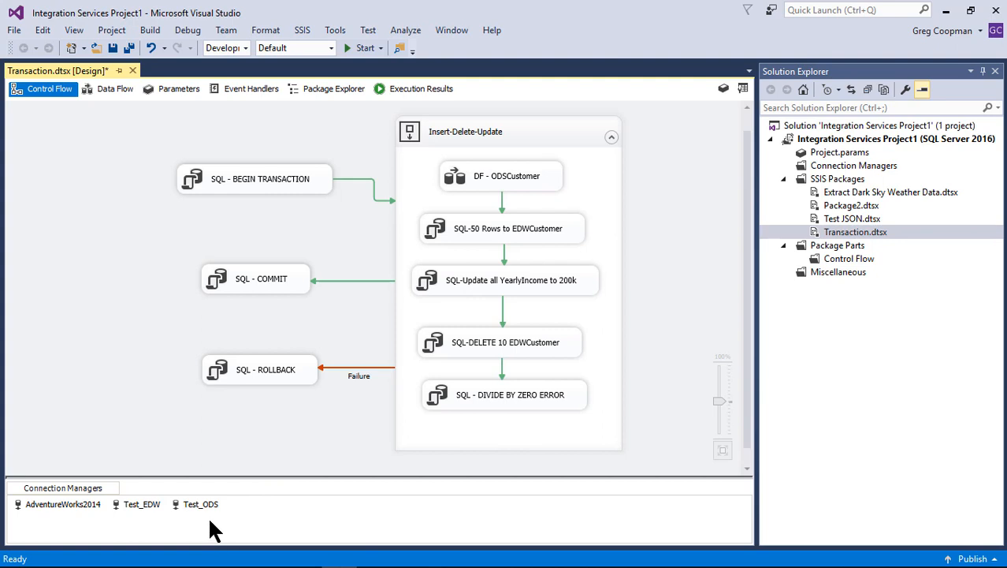
# Check the RetainSameConnection property of the Test_EDW and Test_ODS connection managers and close their properties
pyautogui.click(134, 504)
pyautogui.rightClick(133, 504)
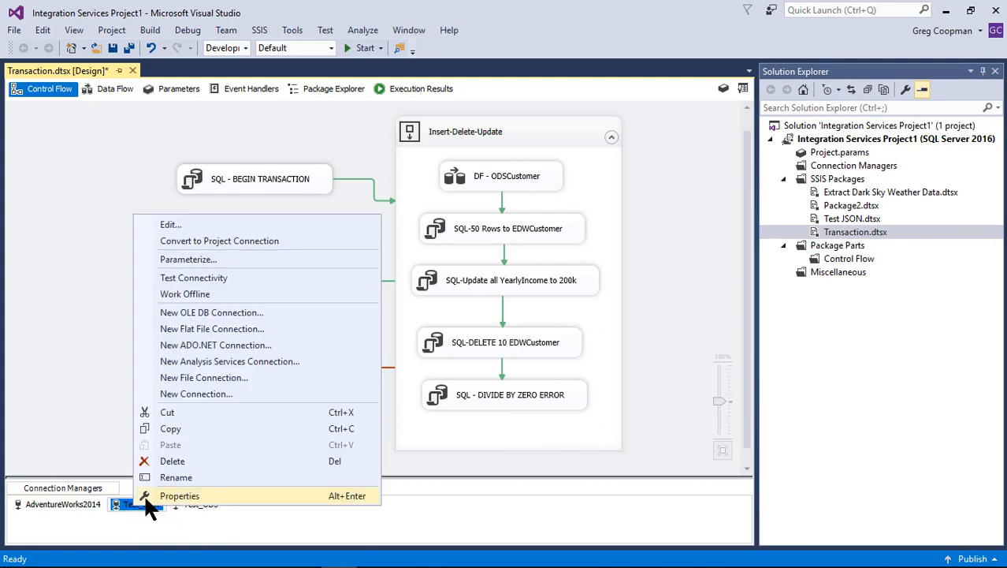
pyautogui.click(162, 496)
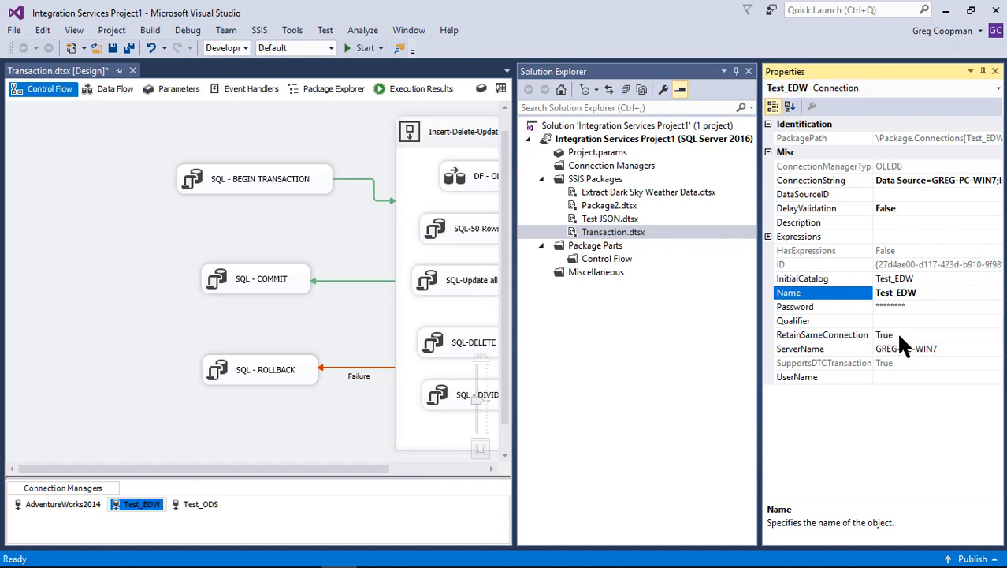
pyautogui.click(201, 505)
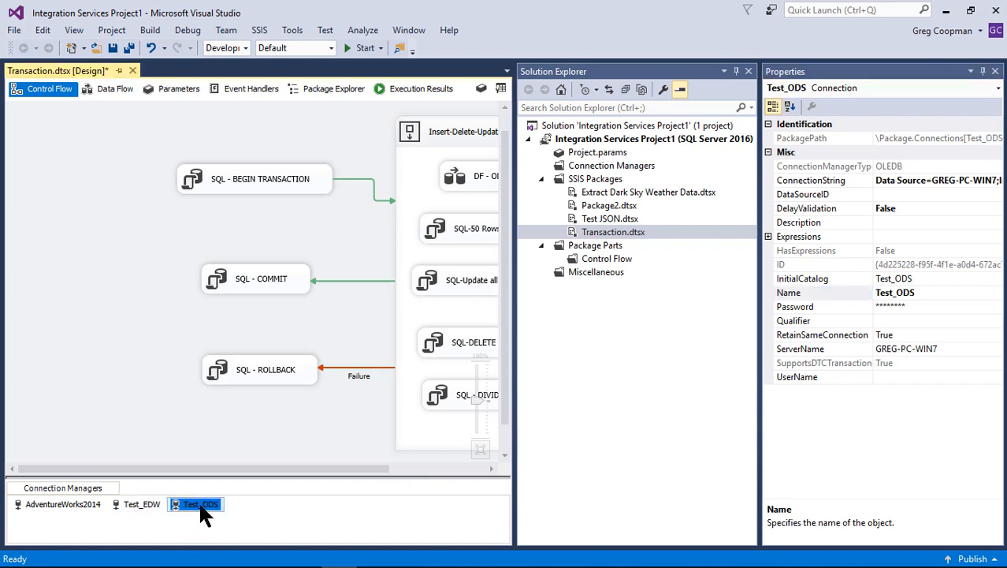
pyautogui.click(261, 517)
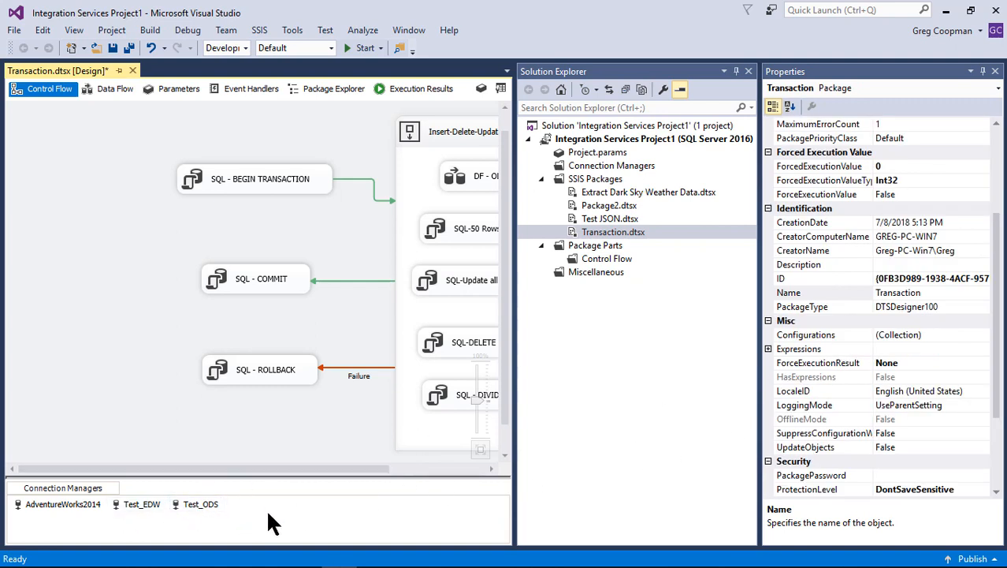
pyautogui.click(995, 71)
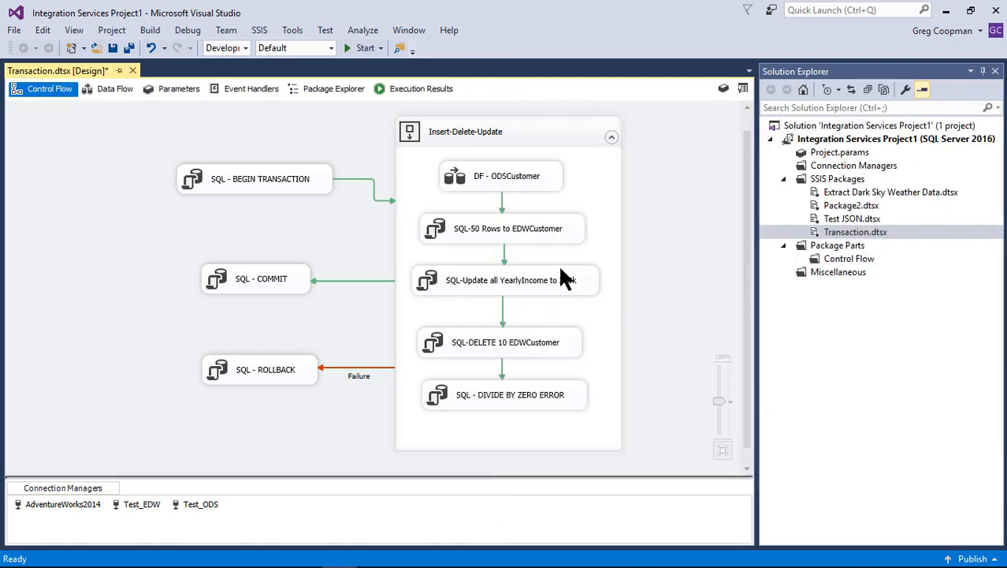
# Switch to SQL Server Management Studio and run the first two select queries on Test_EDW.dbo.EDWCustomer and Test_ODS.dbo.ODSCustomer
pyautogui.moveTo(369, 563)
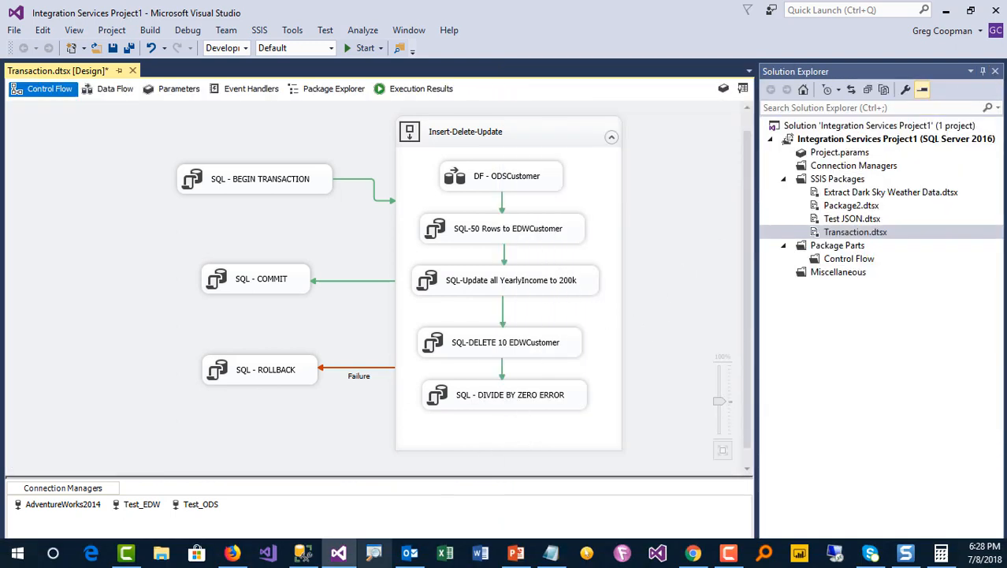
pyautogui.moveTo(310, 558)
pyautogui.click(339, 465)
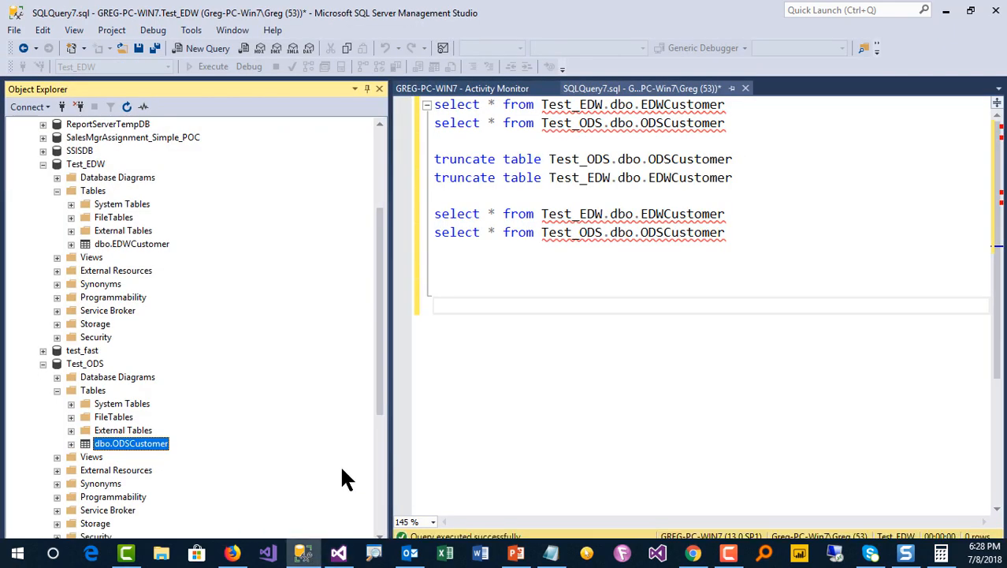
pyautogui.moveTo(732, 127); pyautogui.dragTo(419, 103)
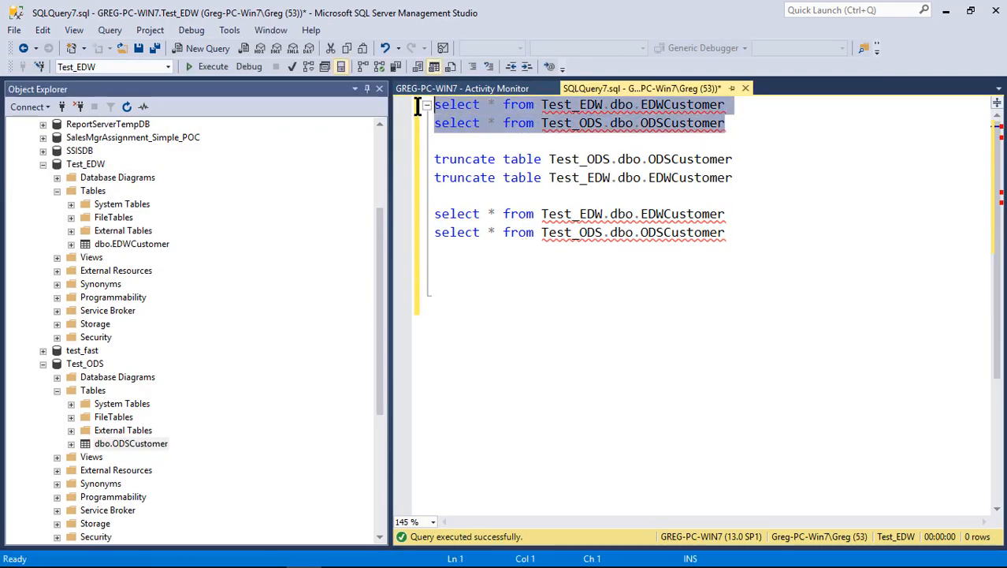
pyautogui.click(217, 67)
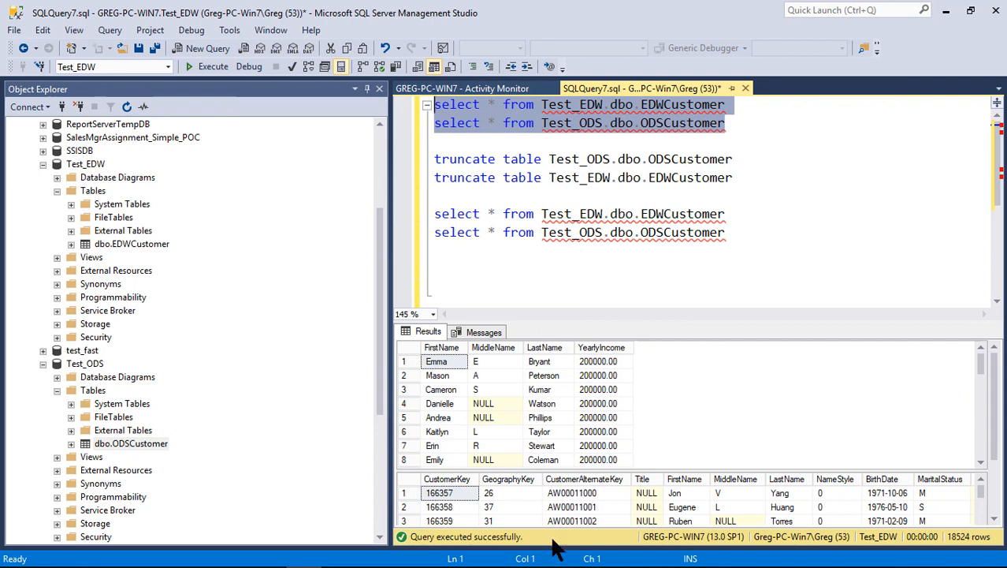
# Execute the two truncate table statements for Test_ODS.dbo.ODSCustomer and Test_EDW.dbo.EDWCustomer
pyautogui.click(639, 272)
pyautogui.moveTo(733, 177); pyautogui.dragTo(411, 158)
pyautogui.click(207, 66)
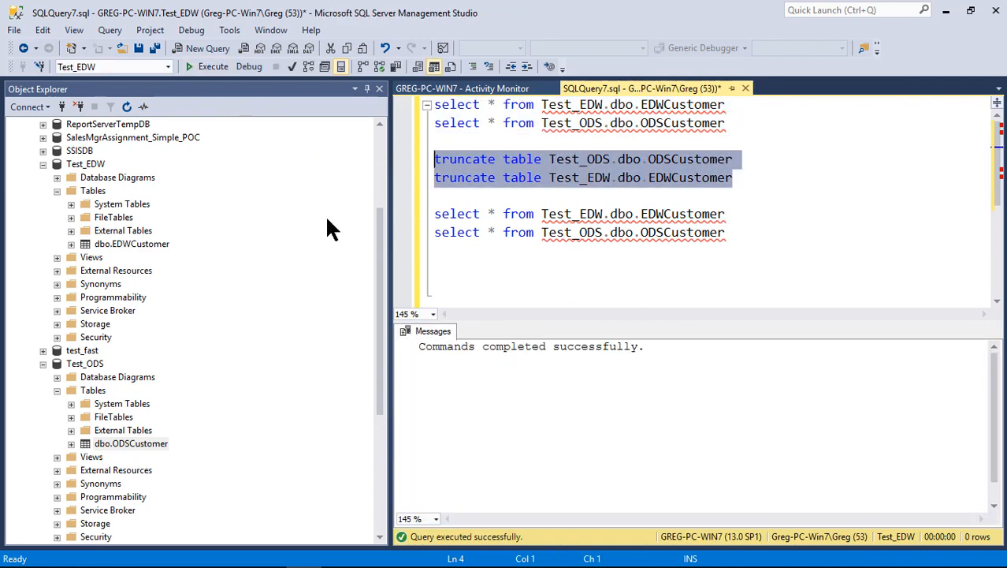
# Run the select statements below the truncate commands to check the contents of the EDWCustomer and ODSCustomer tables
pyautogui.click(603, 265)
pyautogui.moveTo(723, 233); pyautogui.dragTo(372, 209)
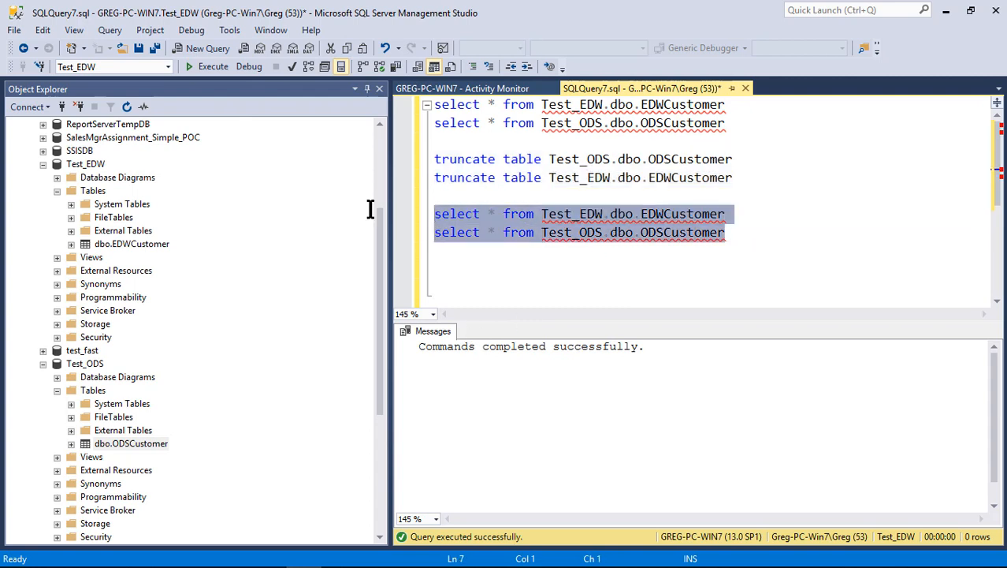
pyautogui.click(208, 67)
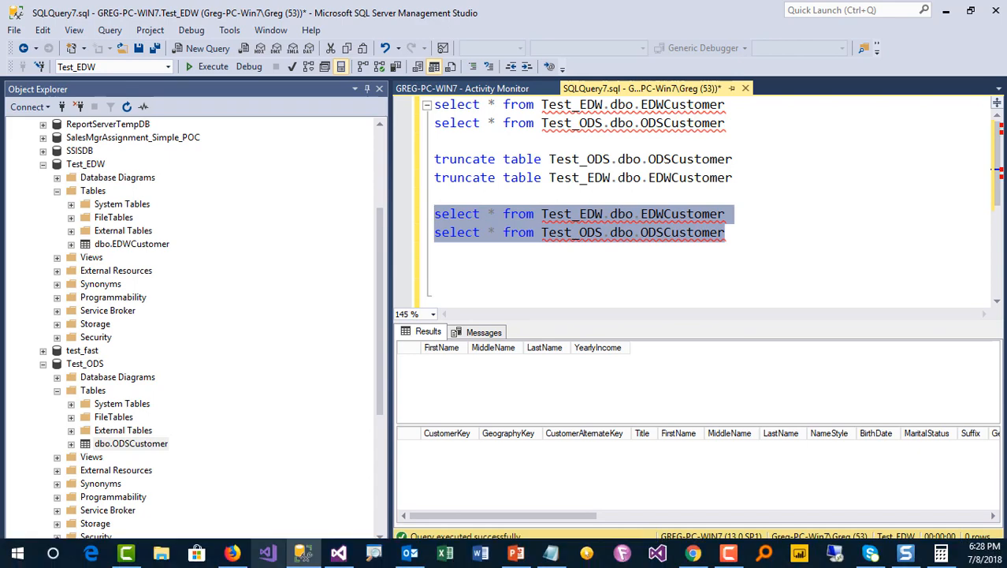
# Switch to Visual Studio, execute the Transaction.dtsx package and inspect the DF - ODSCustomer data flow of that run
pyautogui.moveTo(310, 555)
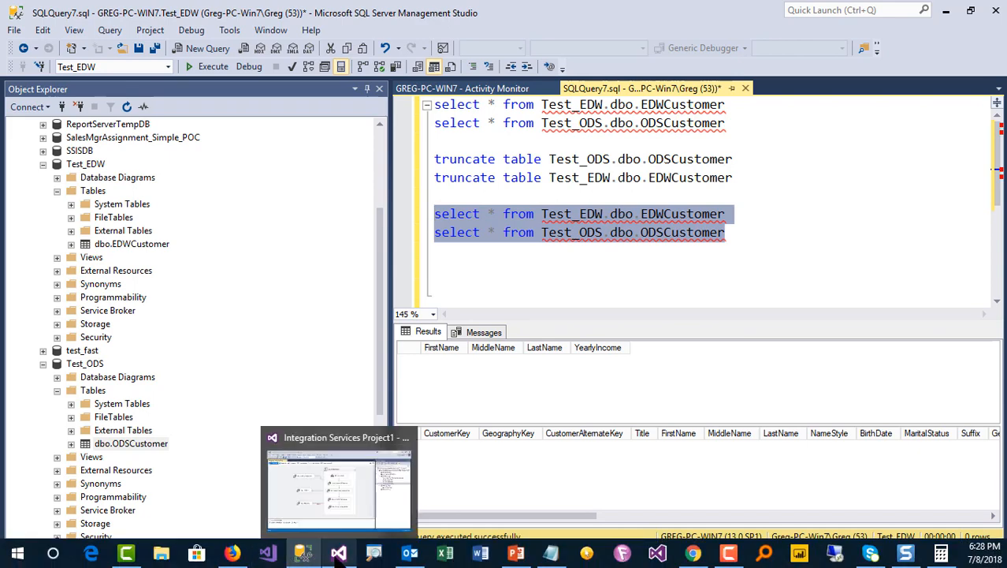
pyautogui.click(359, 516)
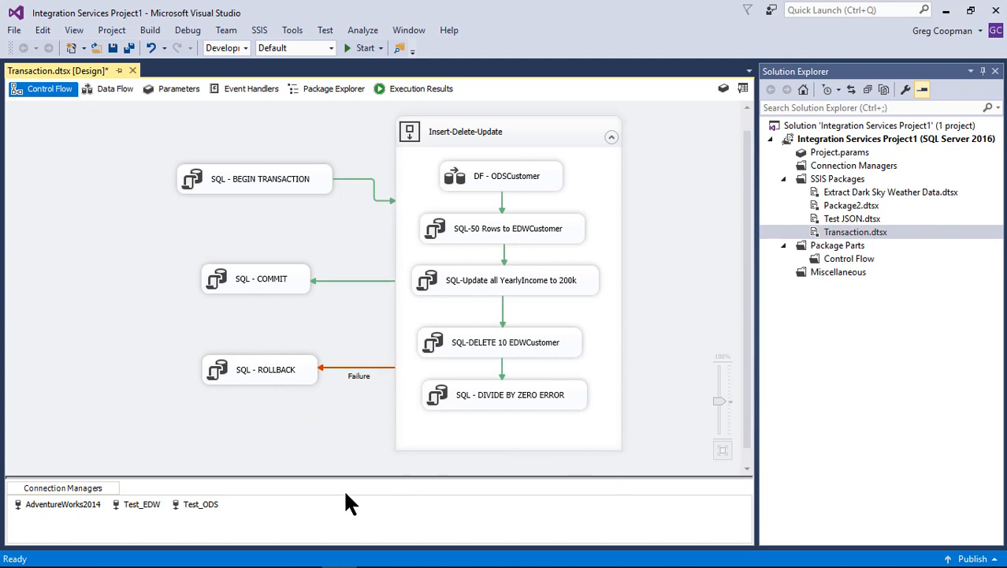
pyautogui.rightClick(829, 231)
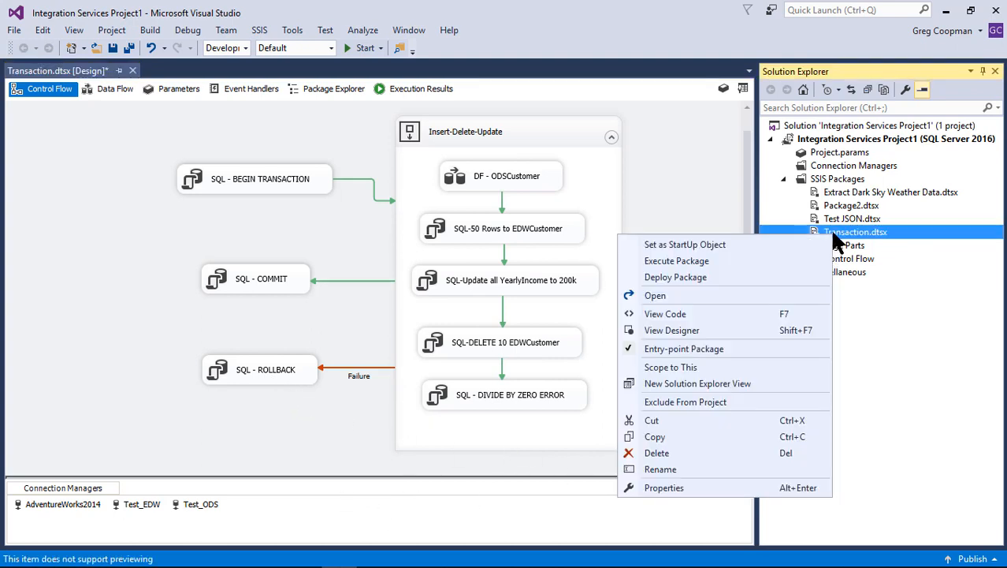
pyautogui.click(776, 260)
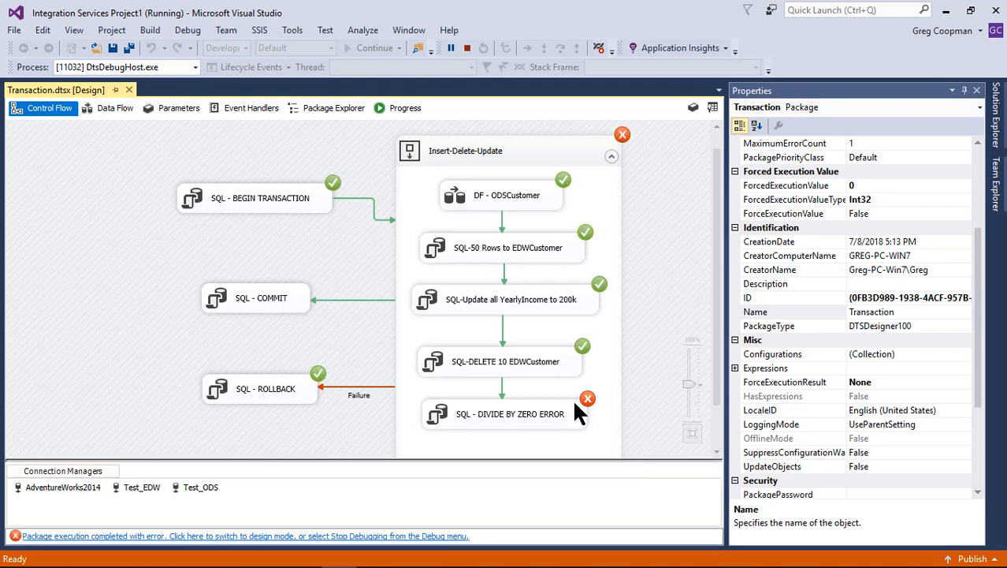
pyautogui.doubleClick(512, 199)
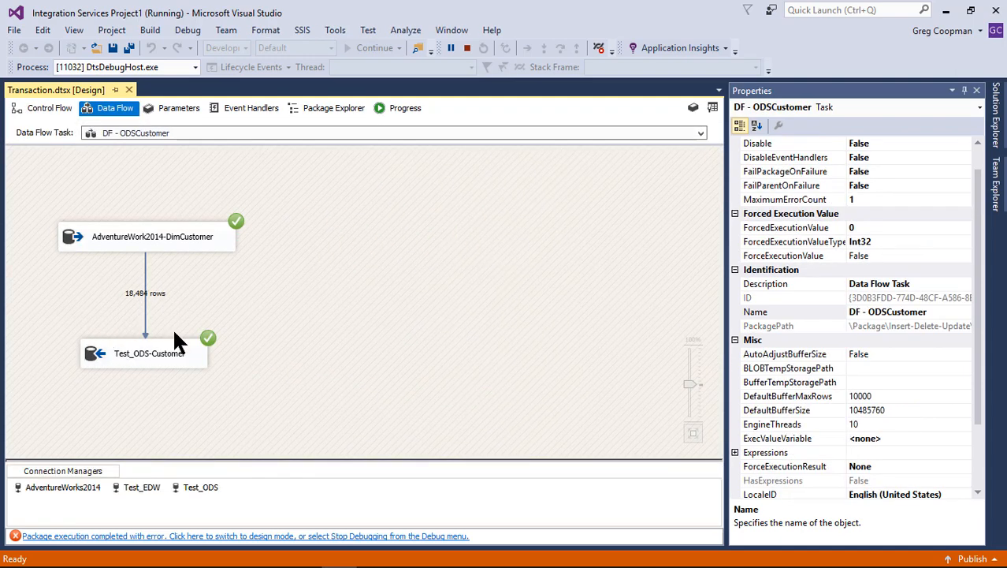
# Return to the package's control flow, switch to SQL Server Management Studio and run the first two select queries on EDWCustomer and ODSCustomer
pyautogui.click(55, 108)
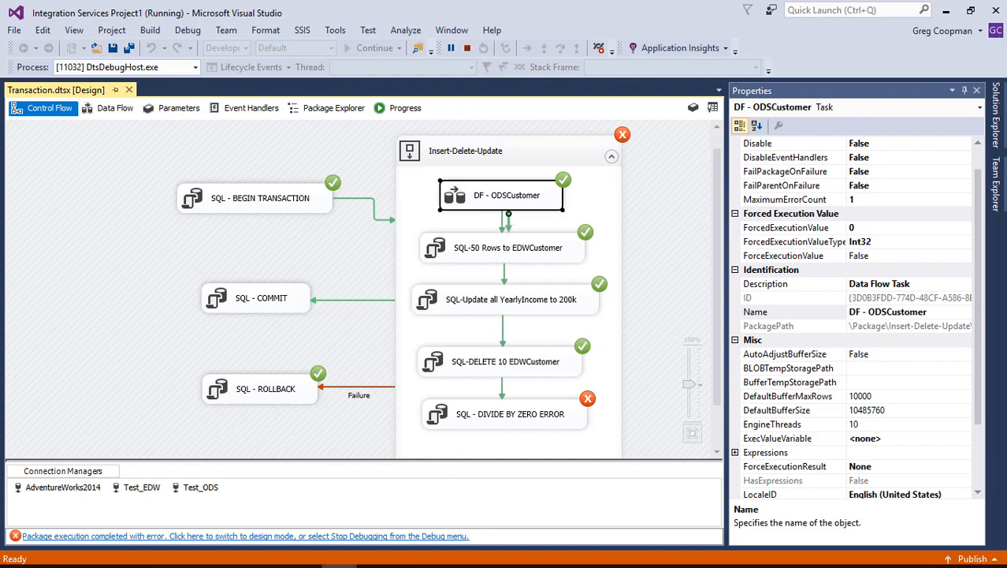
pyautogui.moveTo(426, 566)
pyautogui.click(308, 556)
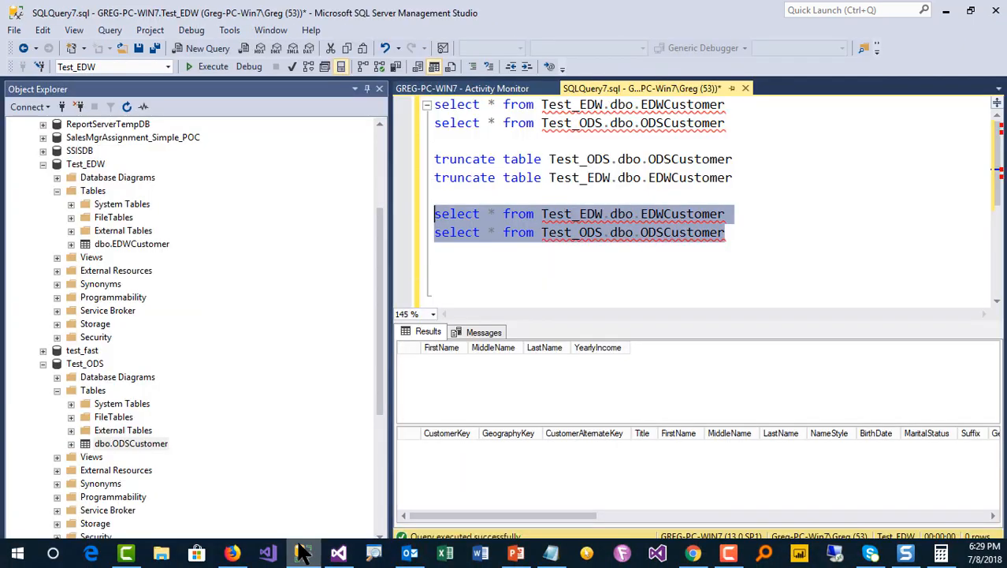
pyautogui.click(583, 250)
pyautogui.moveTo(733, 125); pyautogui.dragTo(426, 105)
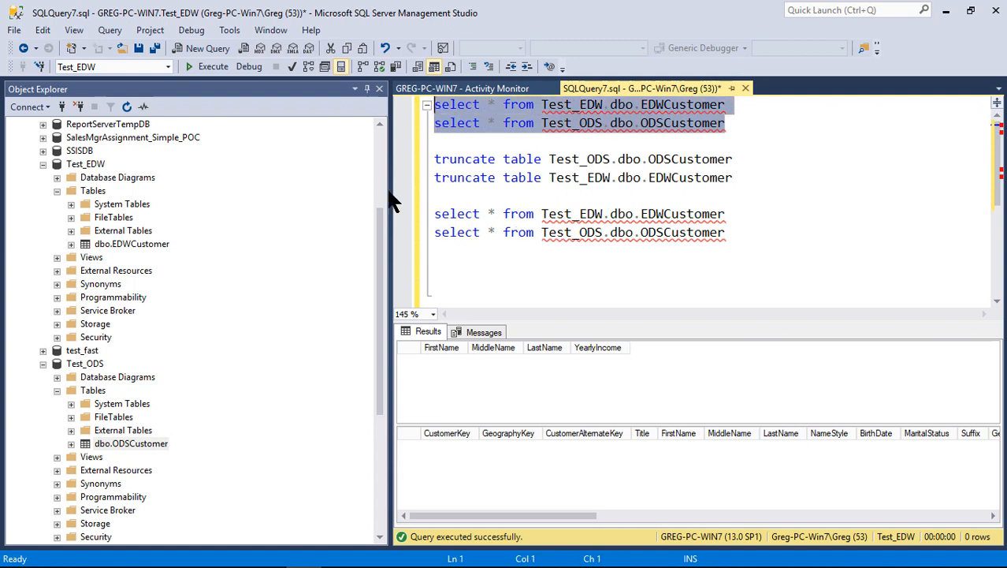
pyautogui.click(210, 67)
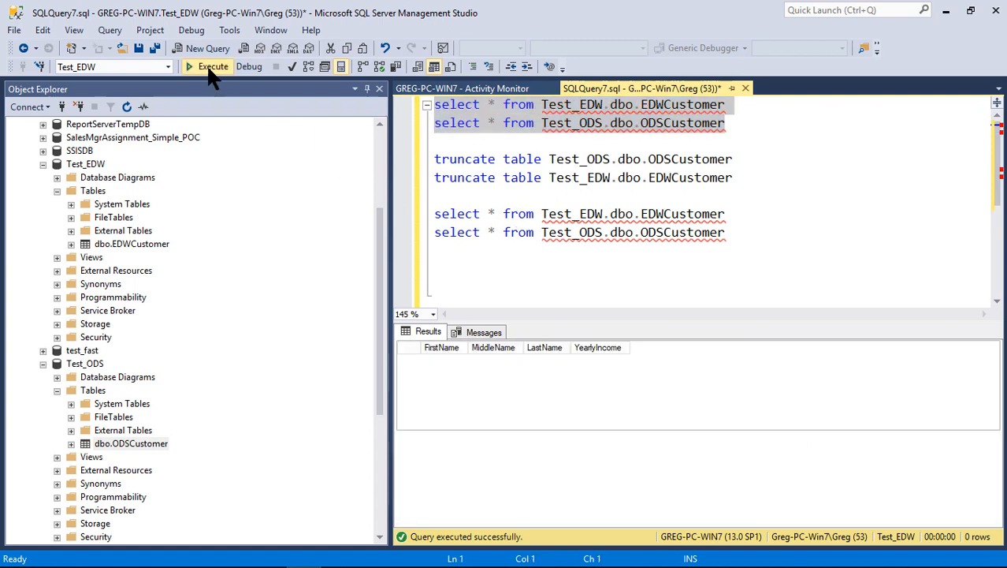
pyautogui.click(584, 394)
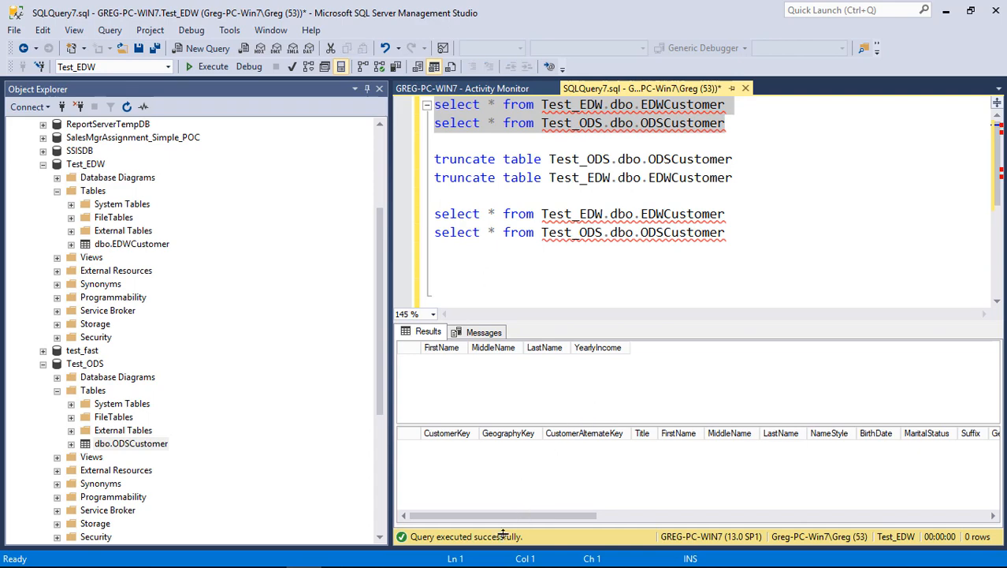
# Switch to Visual Studio, return the package to design mode and disable the SQL - DIVIDE BY ZERO ERROR task
pyautogui.moveTo(478, 566)
pyautogui.click(338, 554)
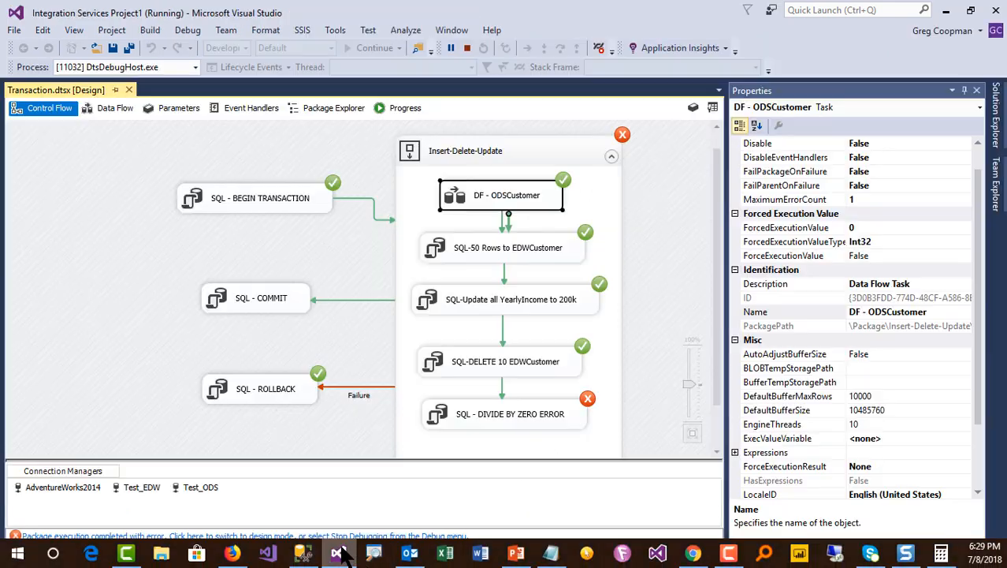
pyautogui.click(665, 341)
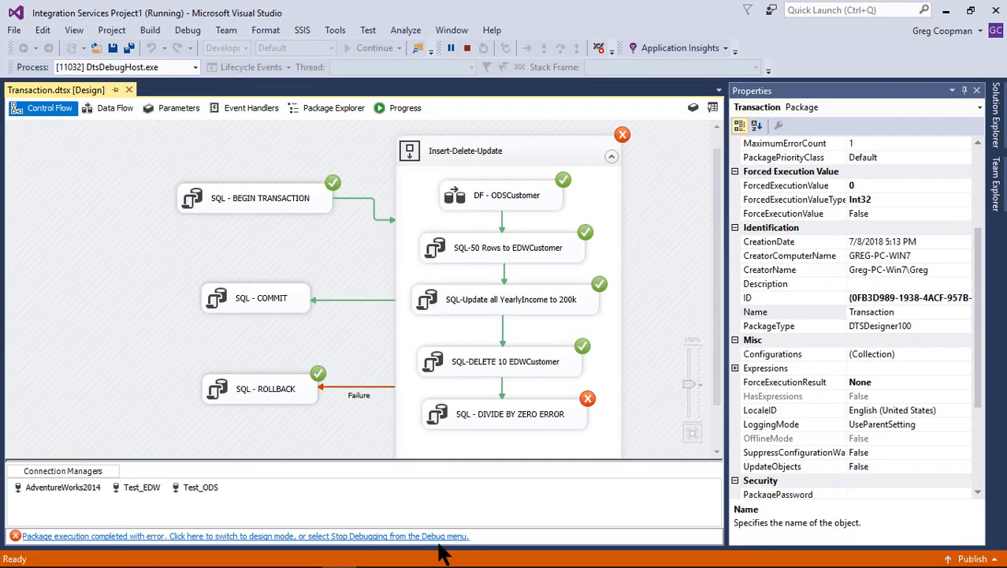
pyautogui.click(466, 533)
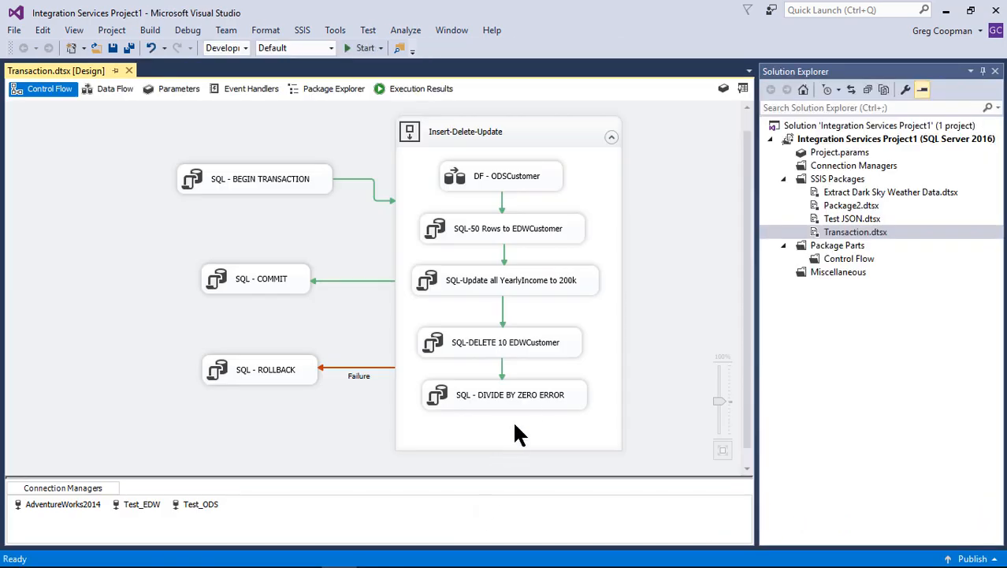
pyautogui.rightClick(527, 397)
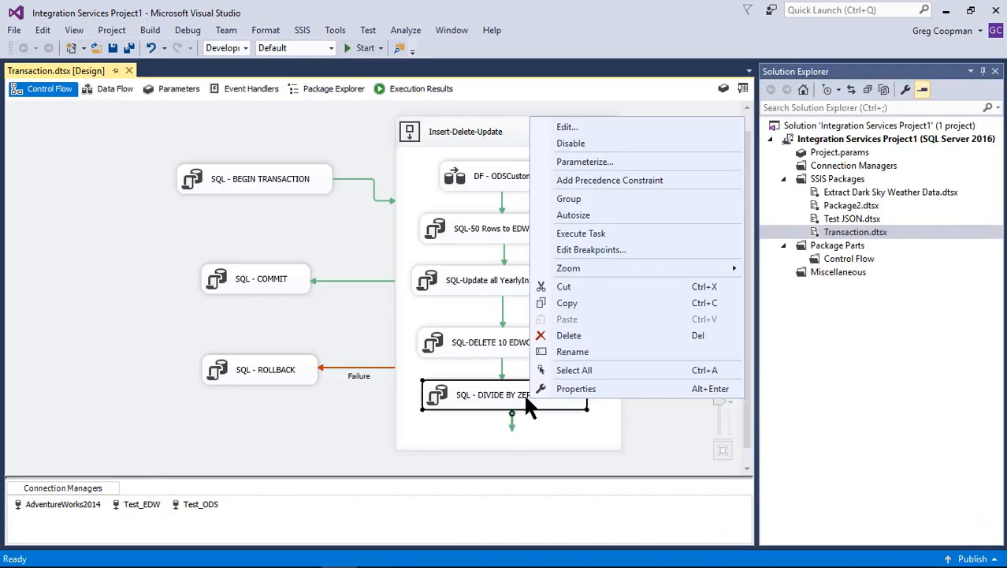
pyautogui.click(598, 143)
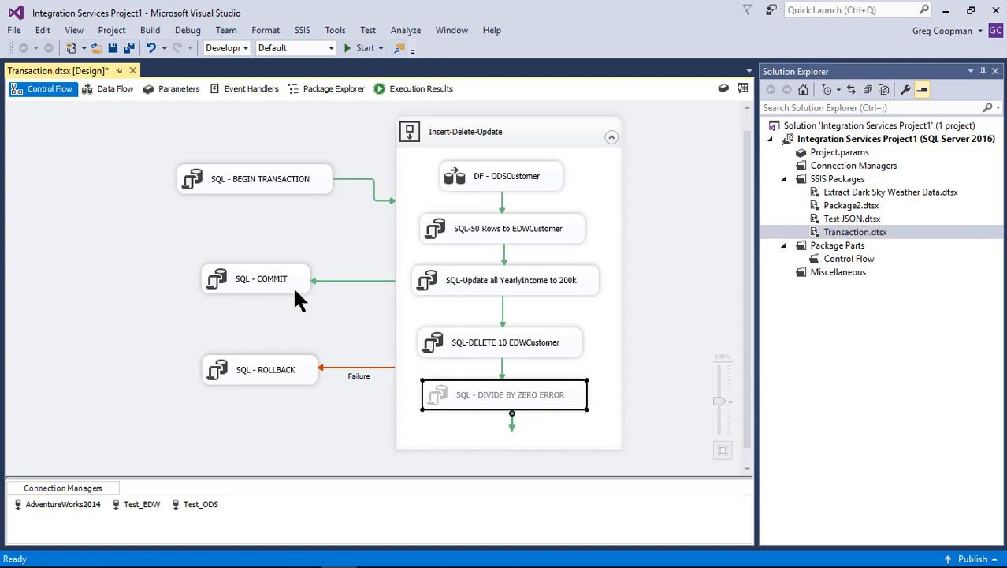
pyautogui.click(664, 334)
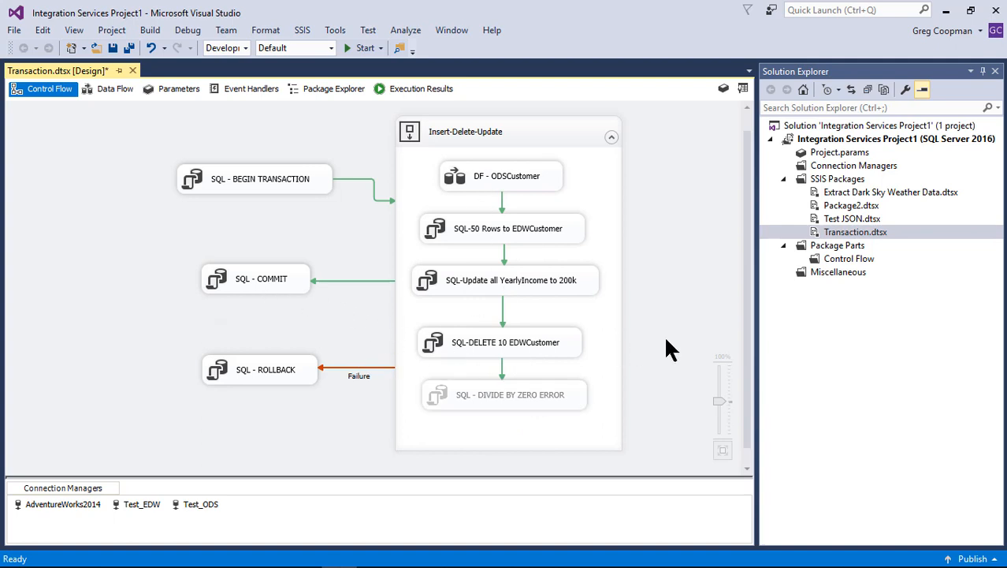
# Execute the Transaction.dtsx package and check the DF - ODSCustomer data flow before returning to the control flow
pyautogui.rightClick(834, 233)
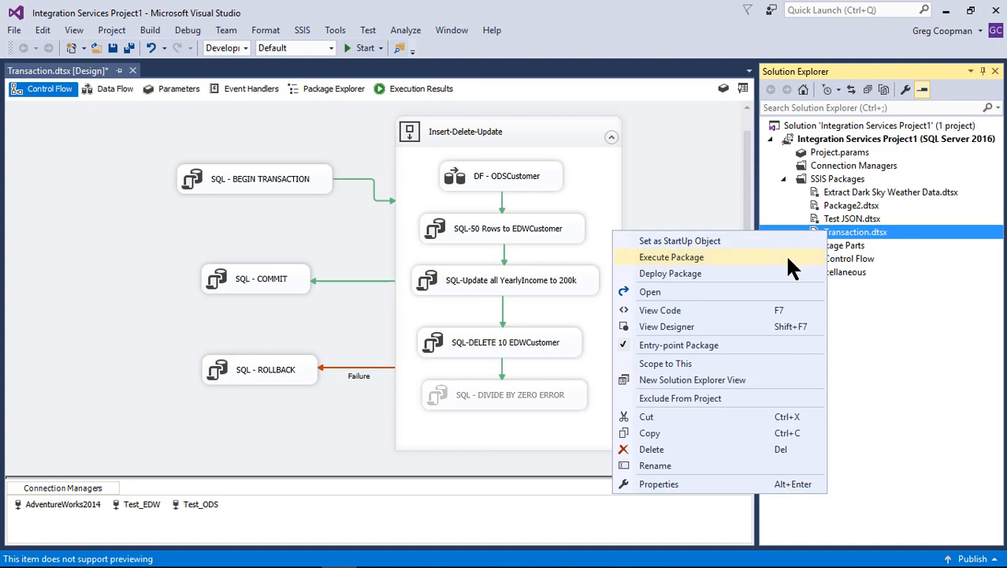
pyautogui.click(785, 257)
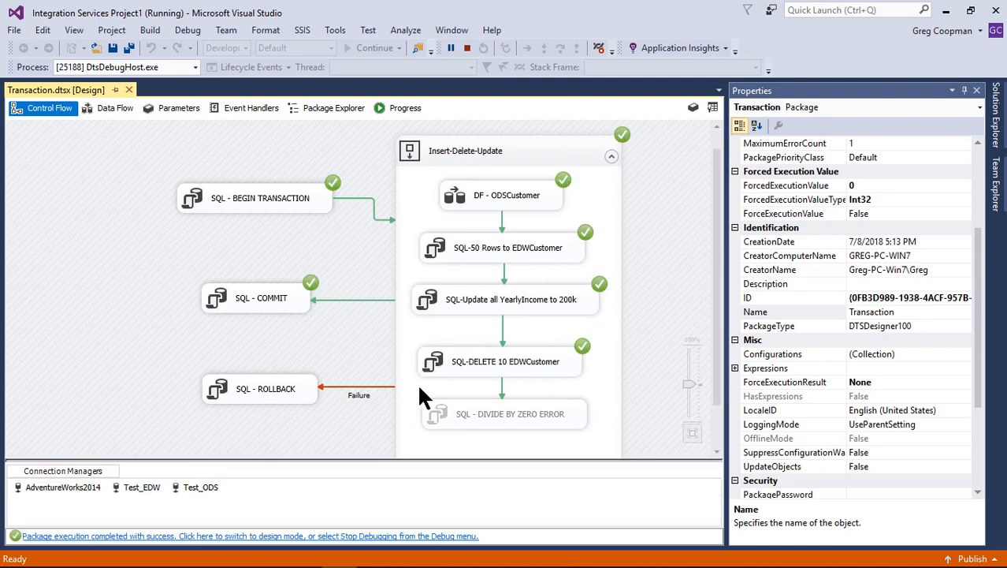
pyautogui.doubleClick(507, 203)
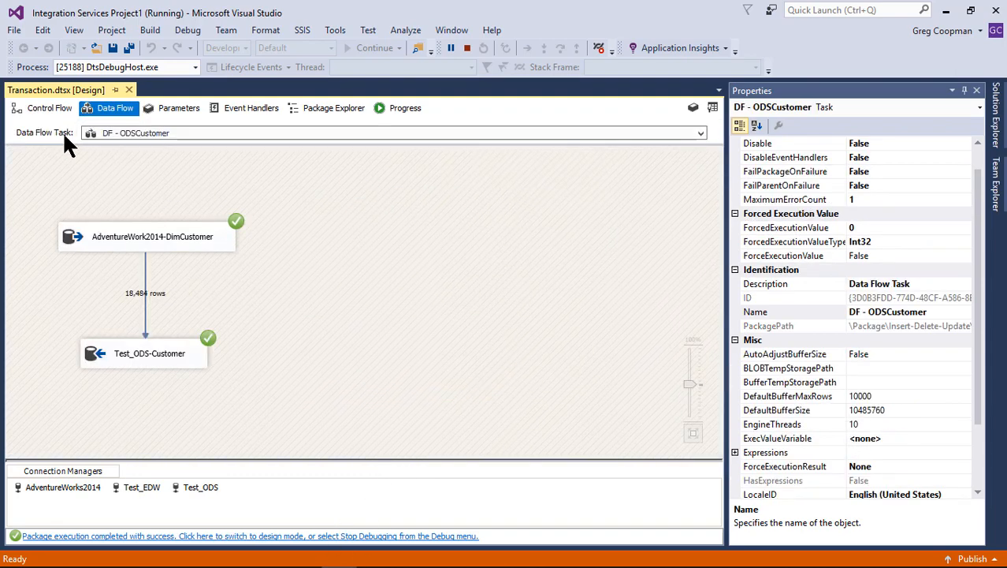
pyautogui.click(46, 108)
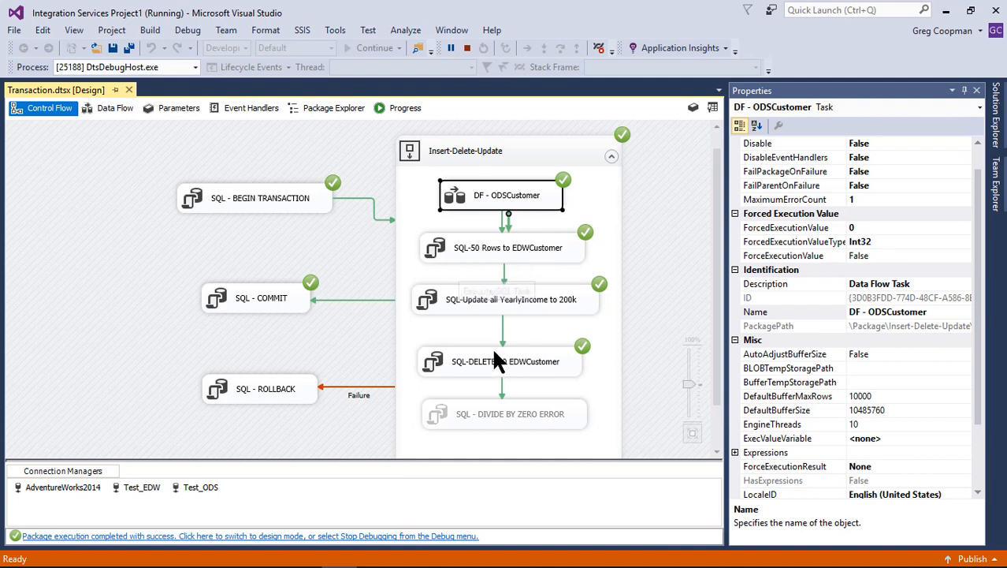
# Switch to SQL Server Management Studio and rerun the first two select queries on Test_EDW.dbo.EDWCustomer and Test_ODS.dbo.ODSCustomer
pyautogui.moveTo(423, 564)
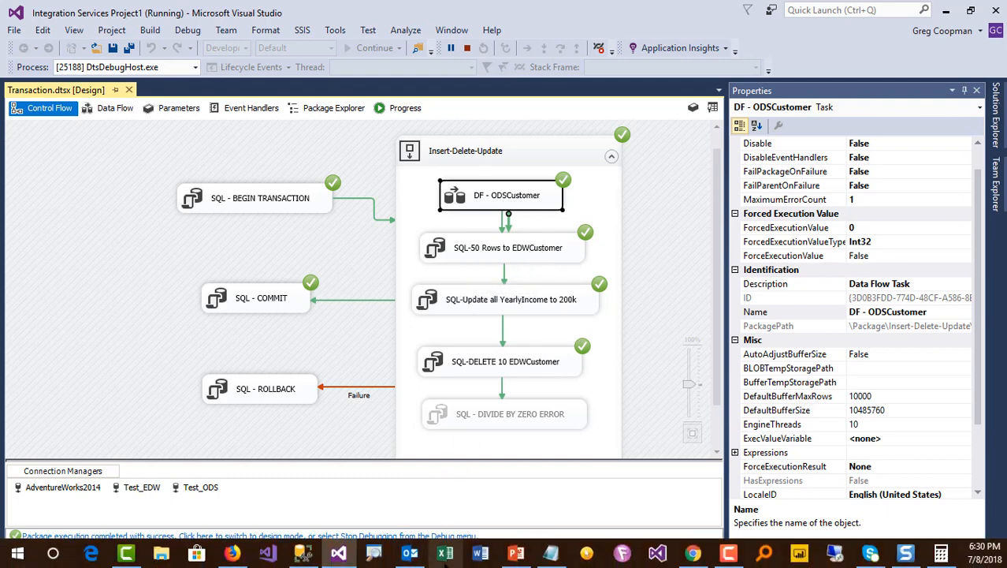
pyautogui.click(305, 558)
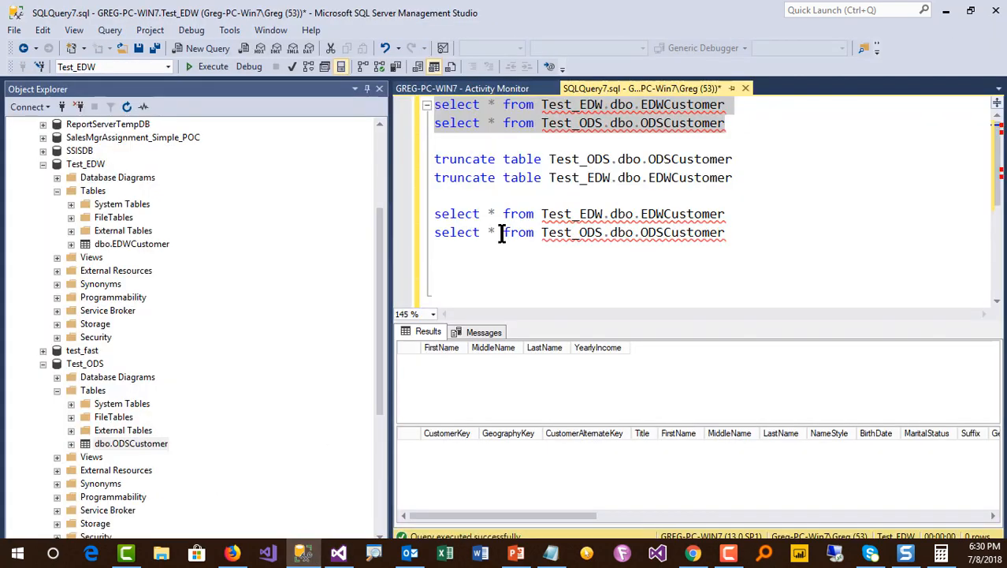
pyautogui.click(666, 124)
pyautogui.moveTo(727, 125); pyautogui.dragTo(539, 124)
pyautogui.hotkey('ctrl', 'shift', 'Home')
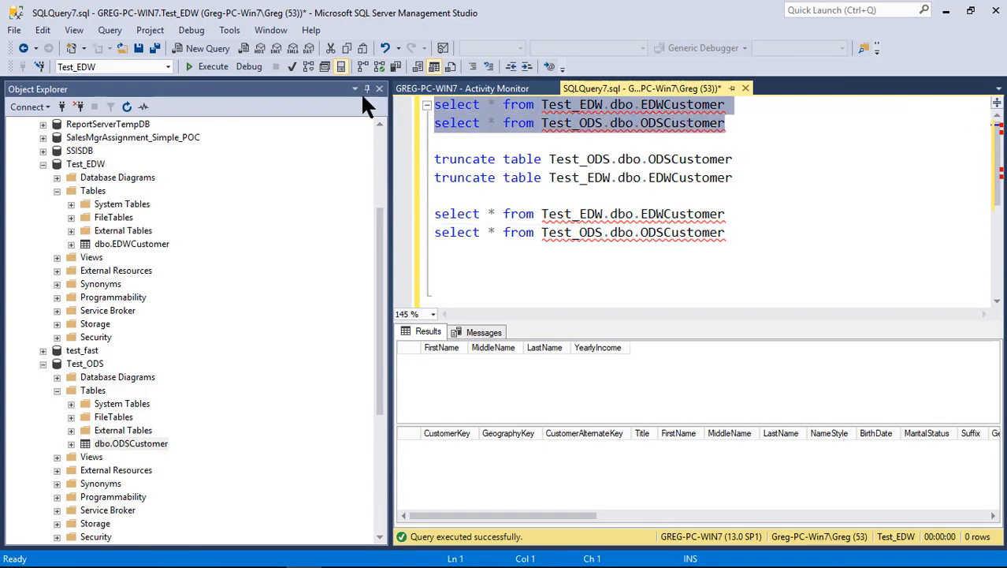
pyautogui.press('F5')
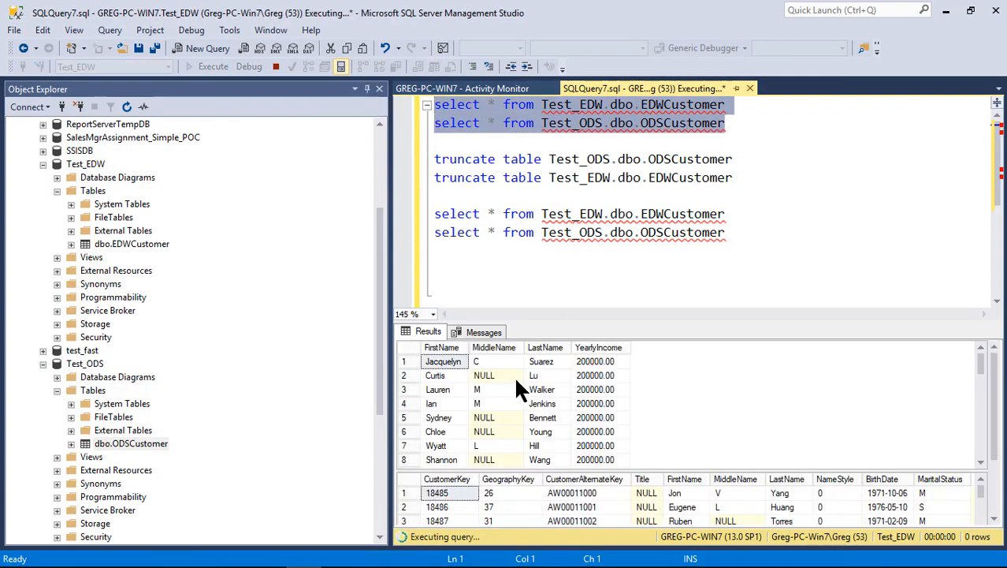
# Examine the YearlyIncome values in the EDWCustomer results and go through the rows to the last one
pyautogui.click(463, 359)
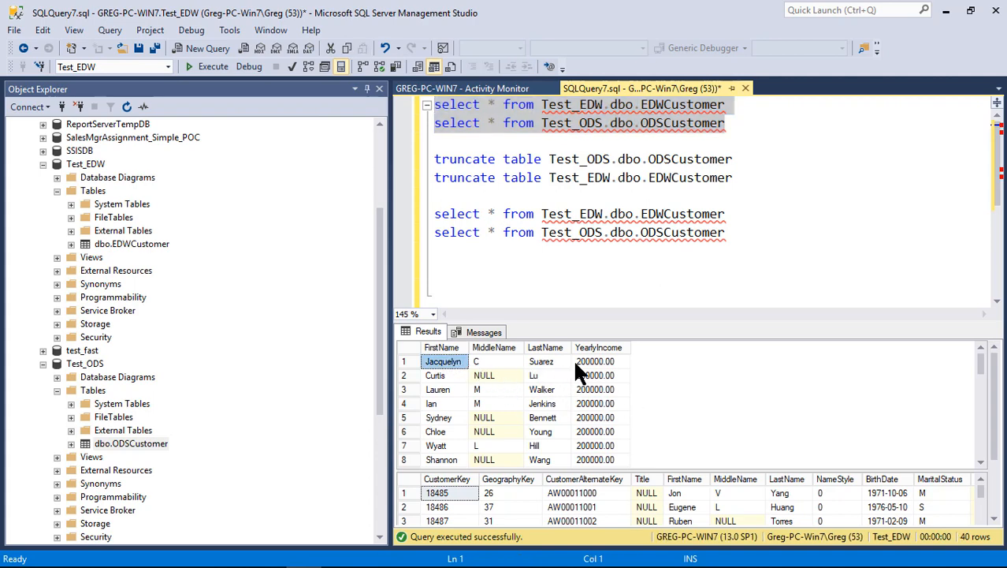
pyautogui.click(590, 389)
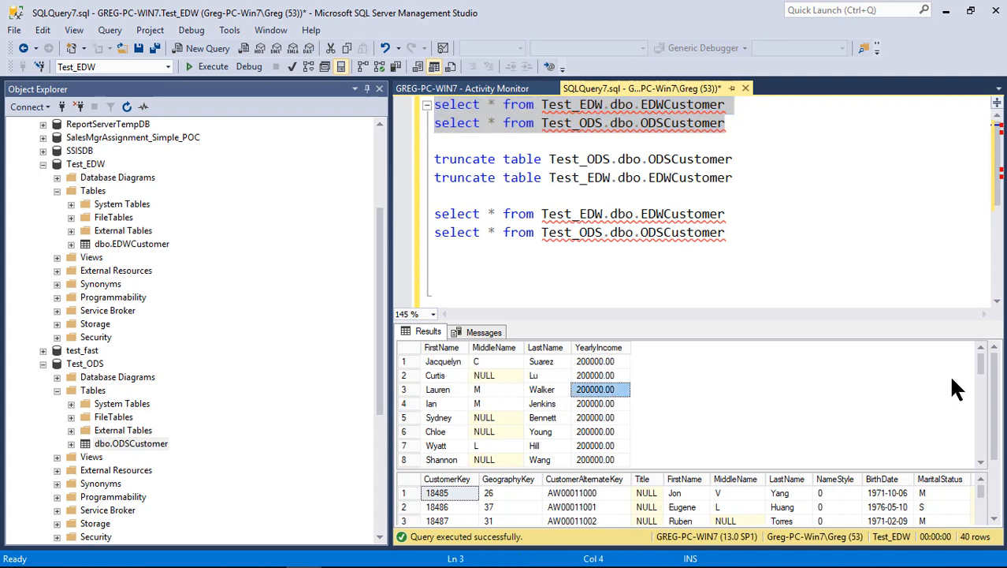
pyautogui.moveTo(982, 358); pyautogui.dragTo(991, 469)
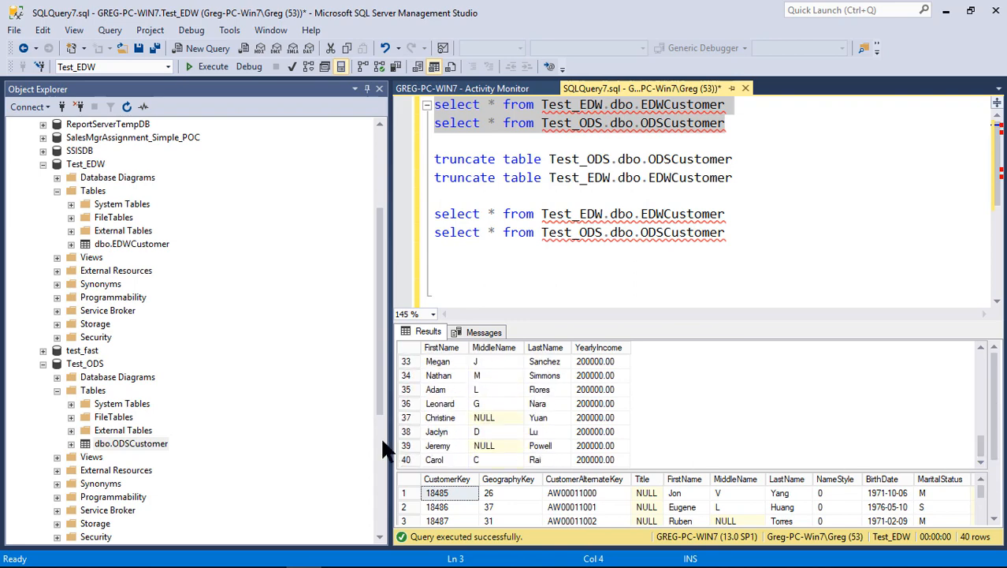
pyautogui.click(402, 458)
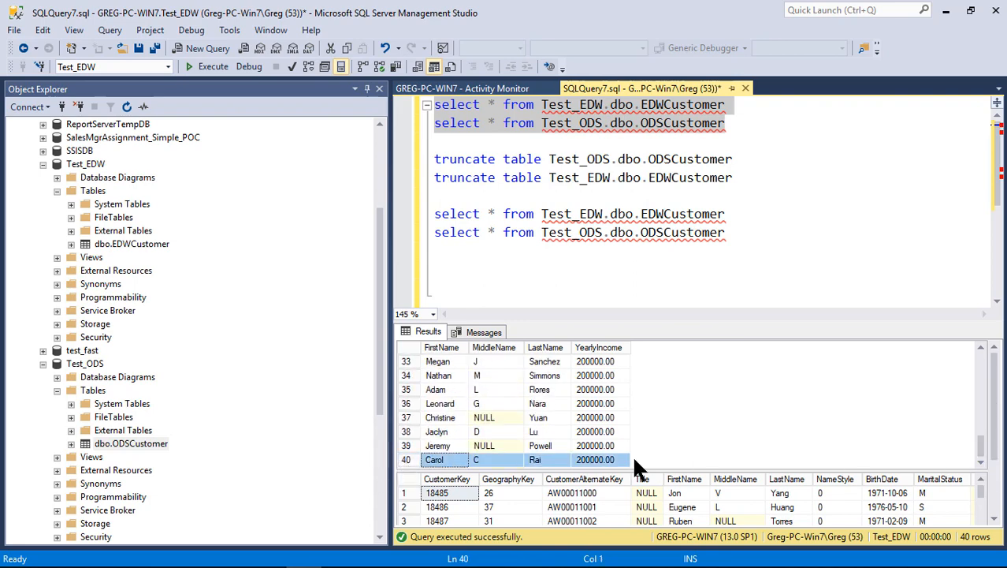
# Examine the ODSCustomer results, looking across to the YearlyIncome column and further down its rows
pyautogui.moveTo(902, 494); pyautogui.dragTo(927, 498)
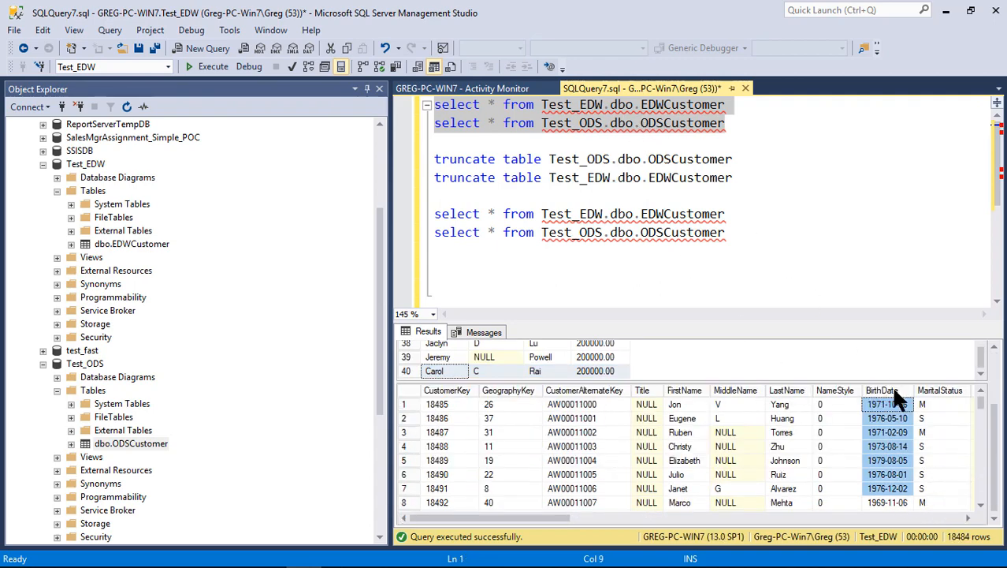
pyautogui.click(886, 460)
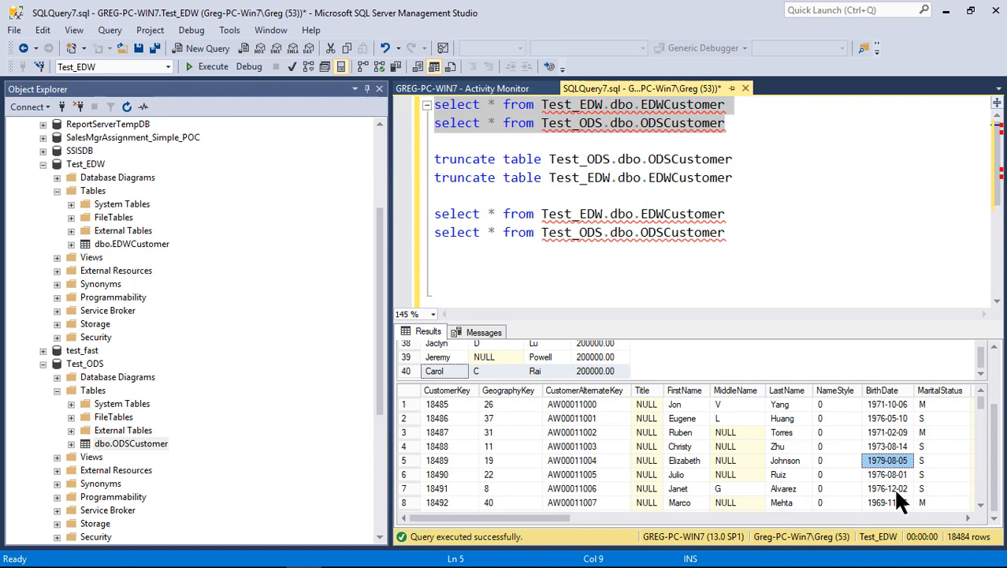
pyautogui.moveTo(540, 518); pyautogui.dragTo(723, 554)
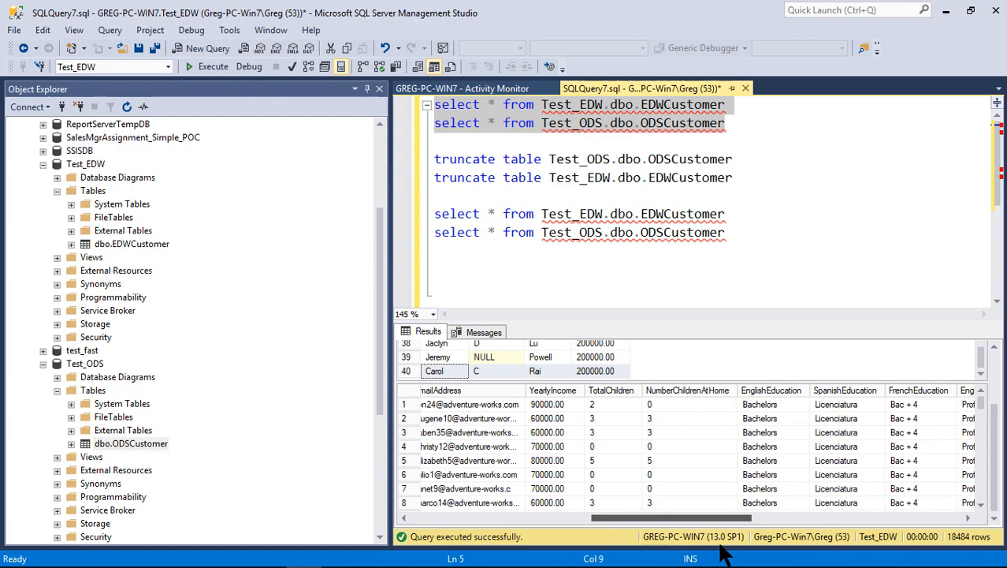
pyautogui.click(530, 404)
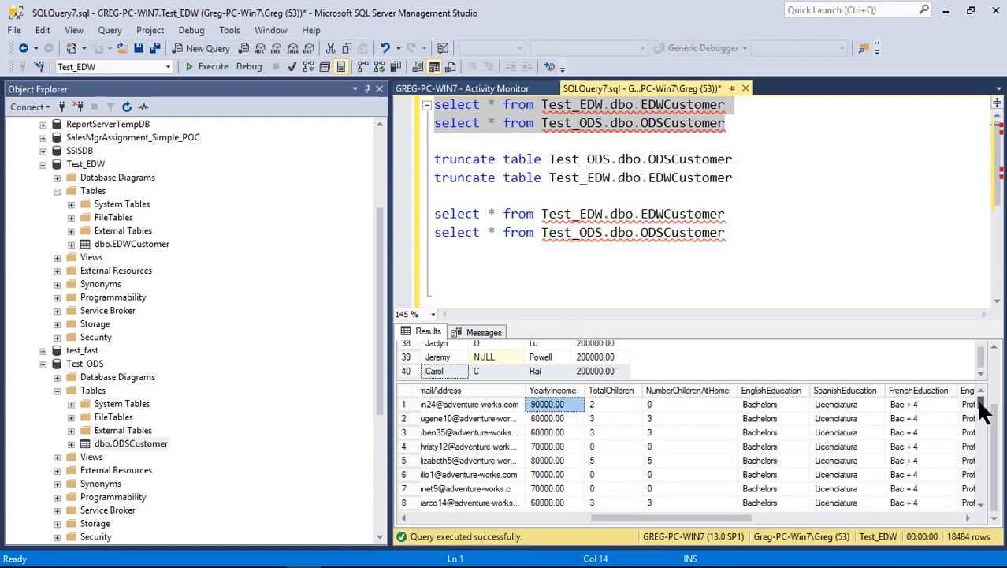
pyautogui.moveTo(983, 405); pyautogui.dragTo(967, 439)
# Switch back to Visual Studio and return the executed package to design mode
pyautogui.click(662, 272)
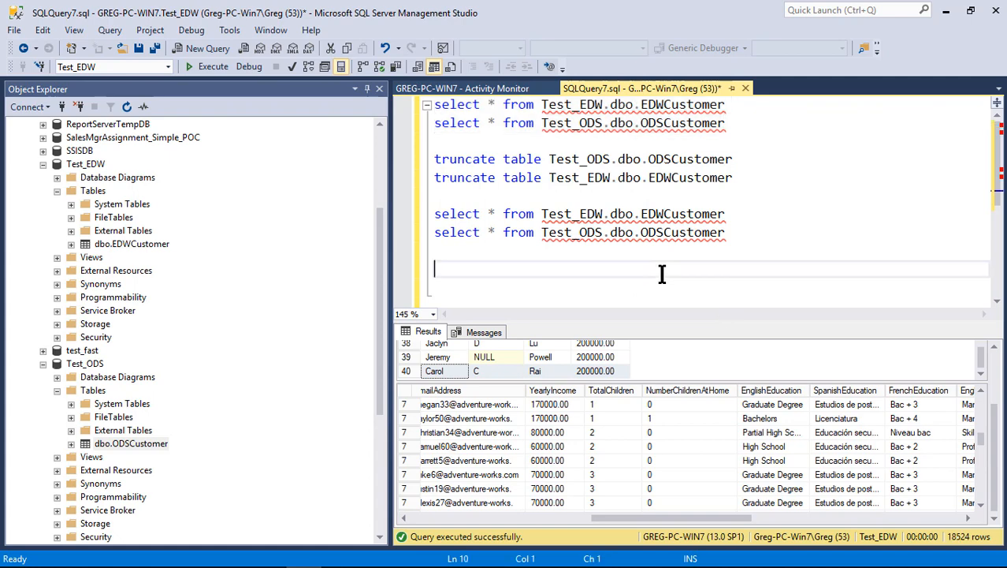
pyautogui.hotkey('alt', 'Tab')
pyautogui.click(660, 274)
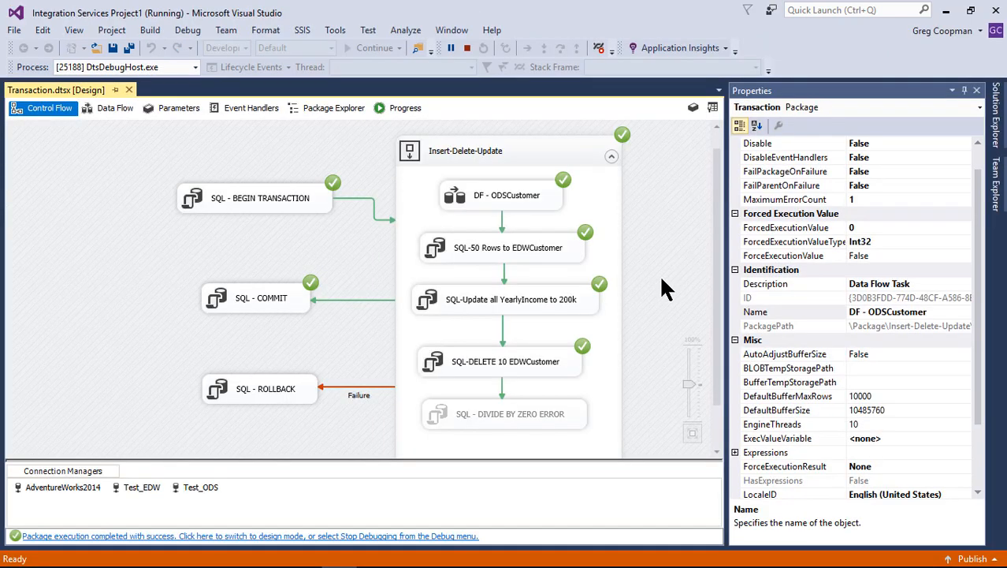
pyautogui.click(455, 536)
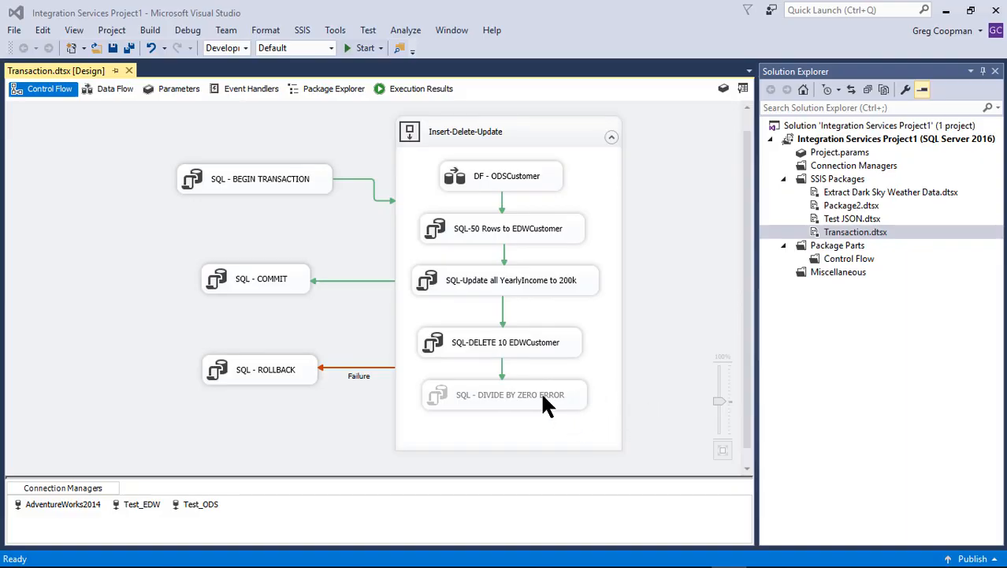
# Set RetainSameConnection to False for the Test_ODS connection manager, then close Solution Explorer and the Properties window
pyautogui.rightClick(185, 506)
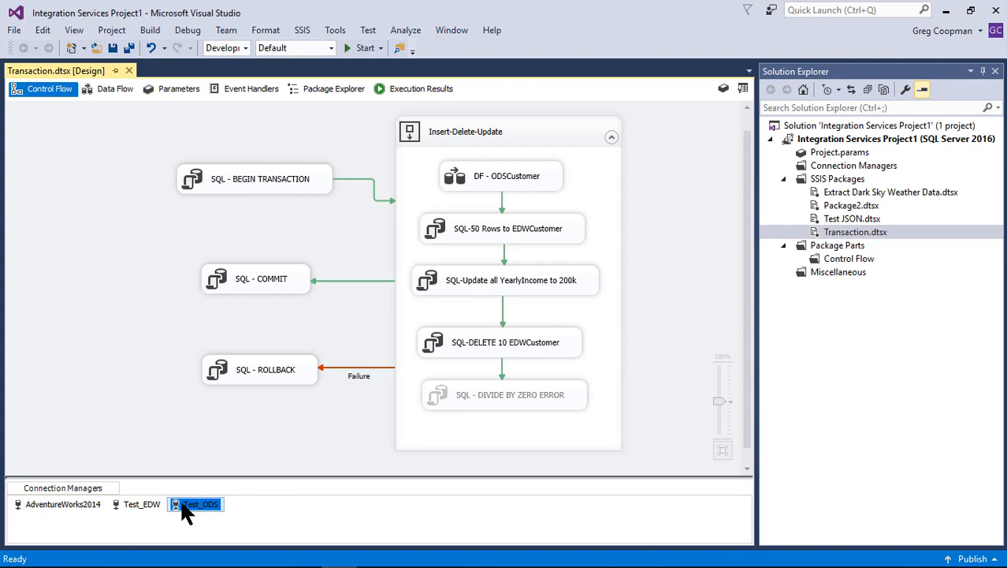
pyautogui.click(201, 492)
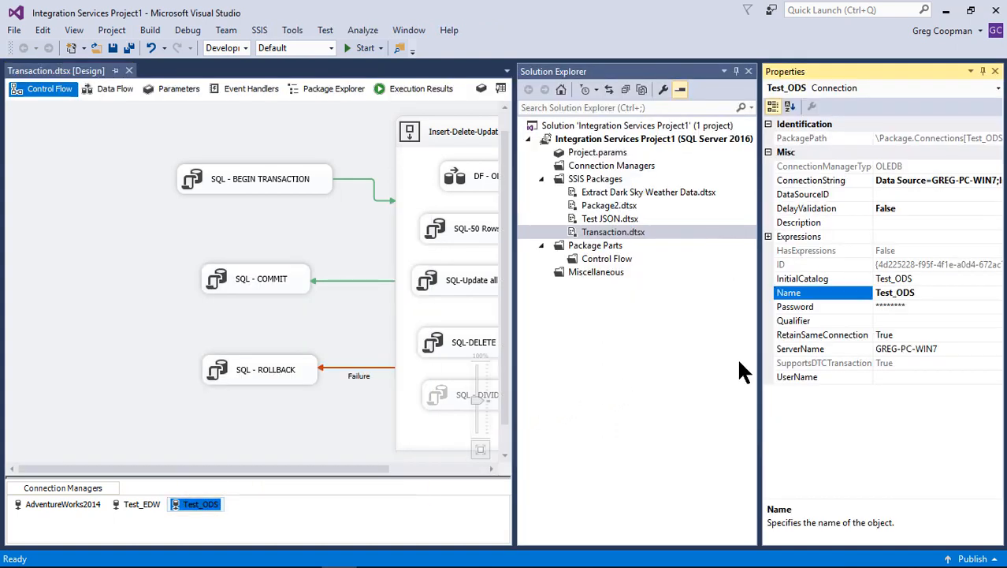
pyautogui.doubleClick(880, 335)
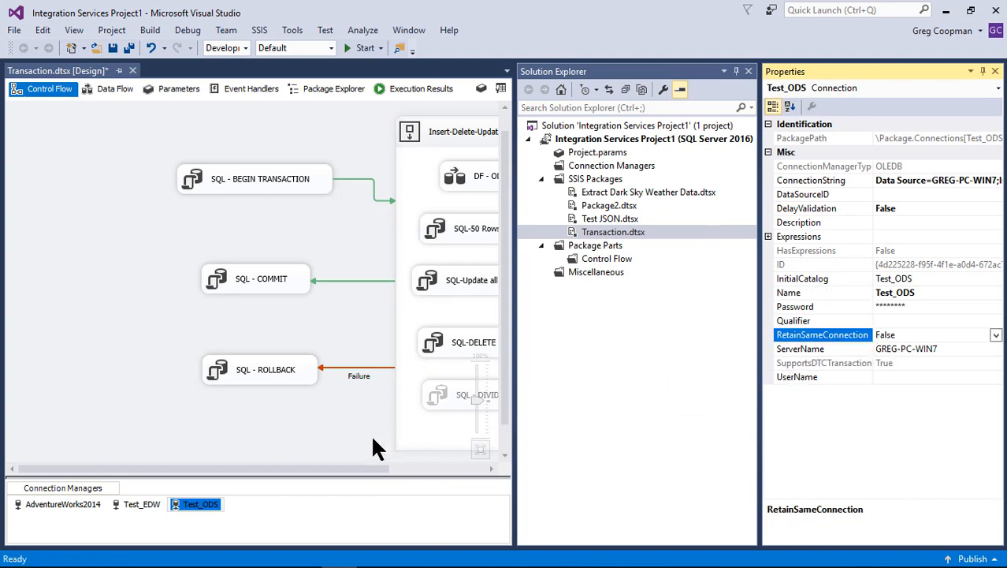
pyautogui.click(334, 447)
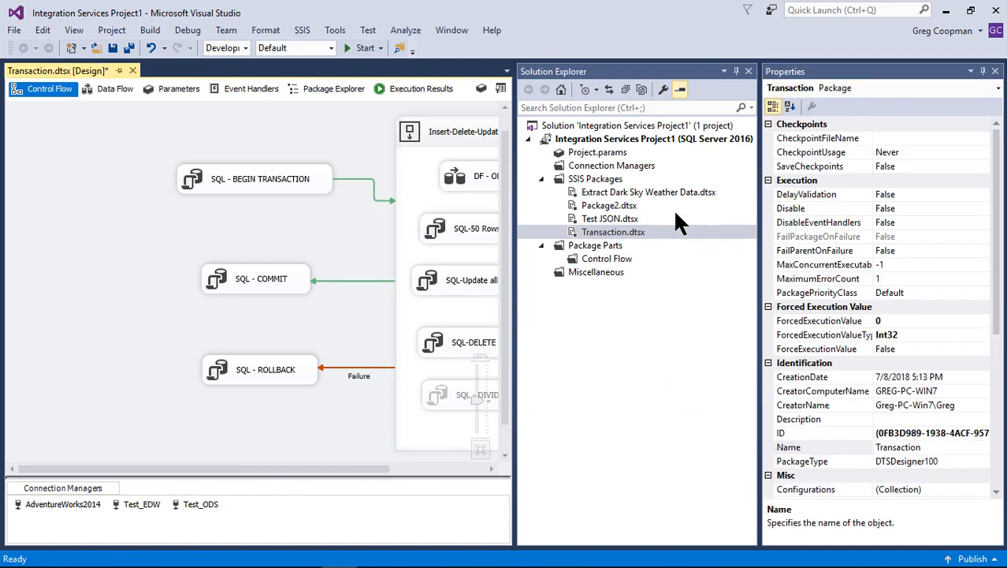
pyautogui.click(748, 72)
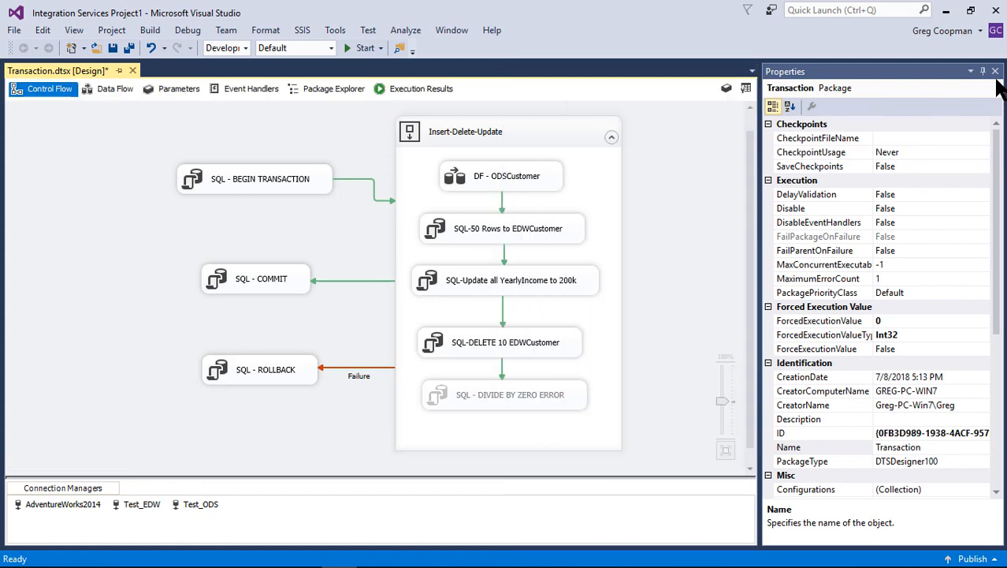
pyautogui.click(996, 71)
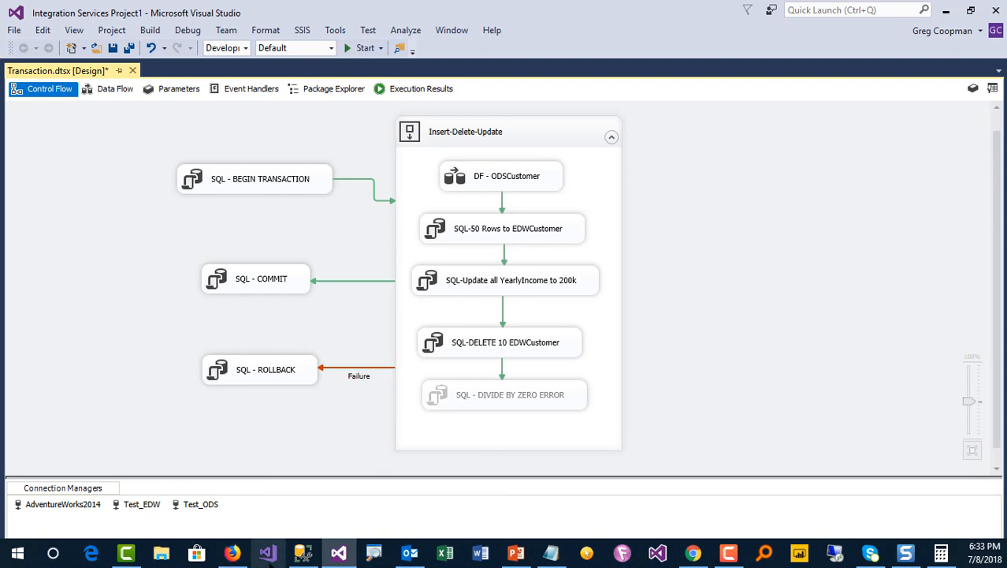
# Switch to SQL Server Management Studio and run only the two truncate statements for Test_ODS.dbo.ODSCustomer and Test_EDW.dbo.EDWCustomer
pyautogui.click(293, 554)
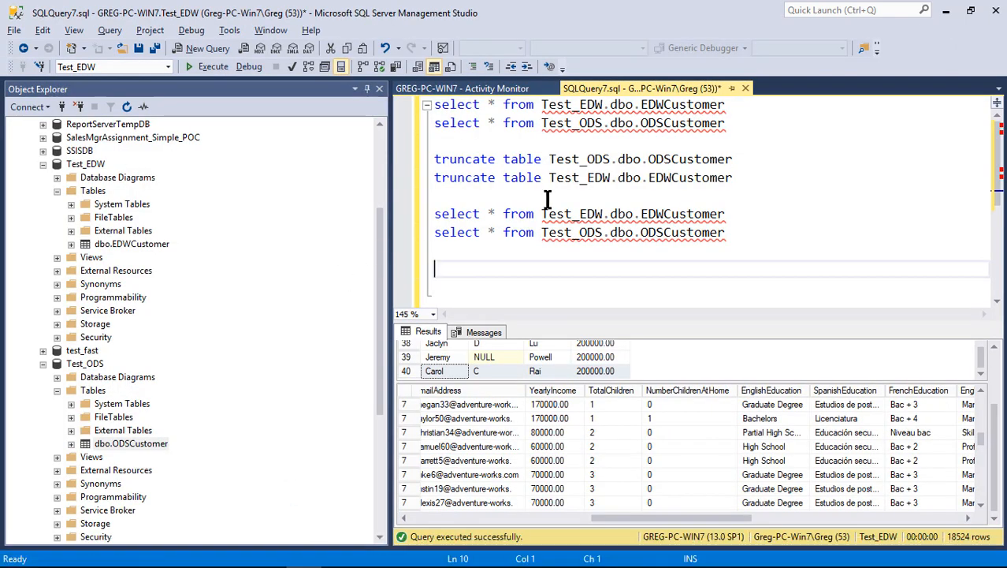
pyautogui.moveTo(546, 198); pyautogui.dragTo(403, 157)
pyautogui.press('F5')
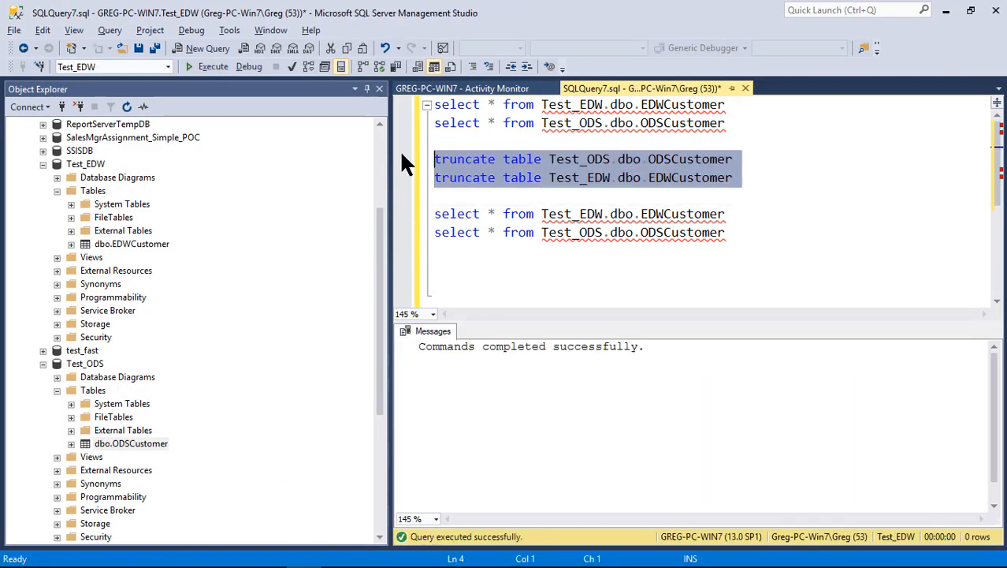
# Switch back to Visual Studio and execute the Transaction.dtsx package from Solution Explorer
pyautogui.hotkey('alt', 'Tab')
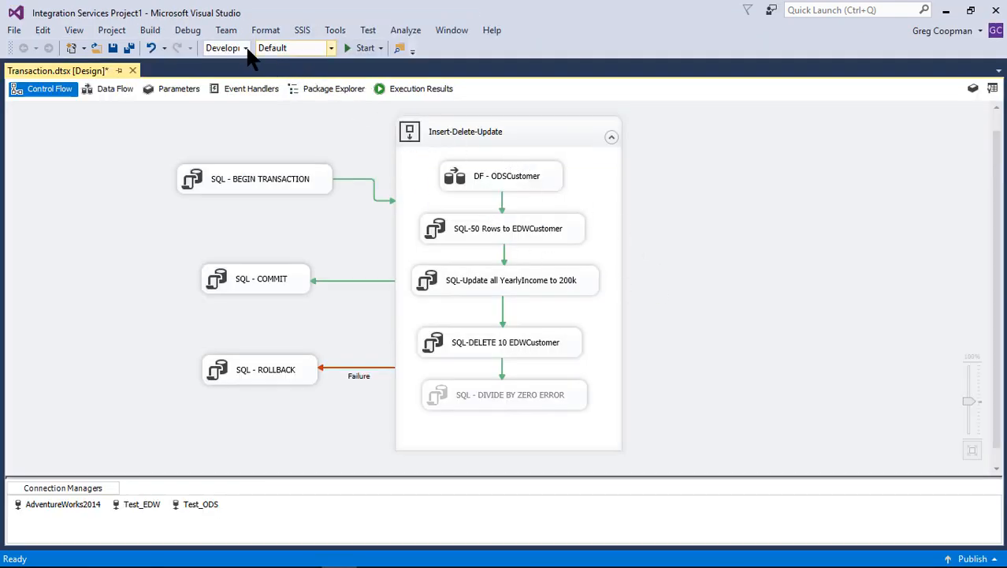
pyautogui.click(71, 32)
pyautogui.click(70, 99)
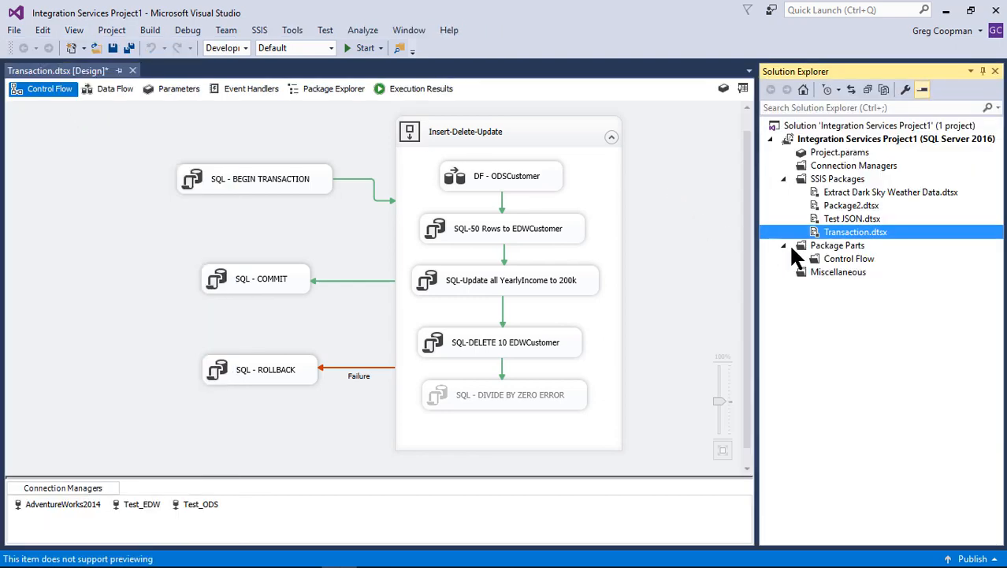
pyautogui.rightClick(808, 236)
pyautogui.click(732, 259)
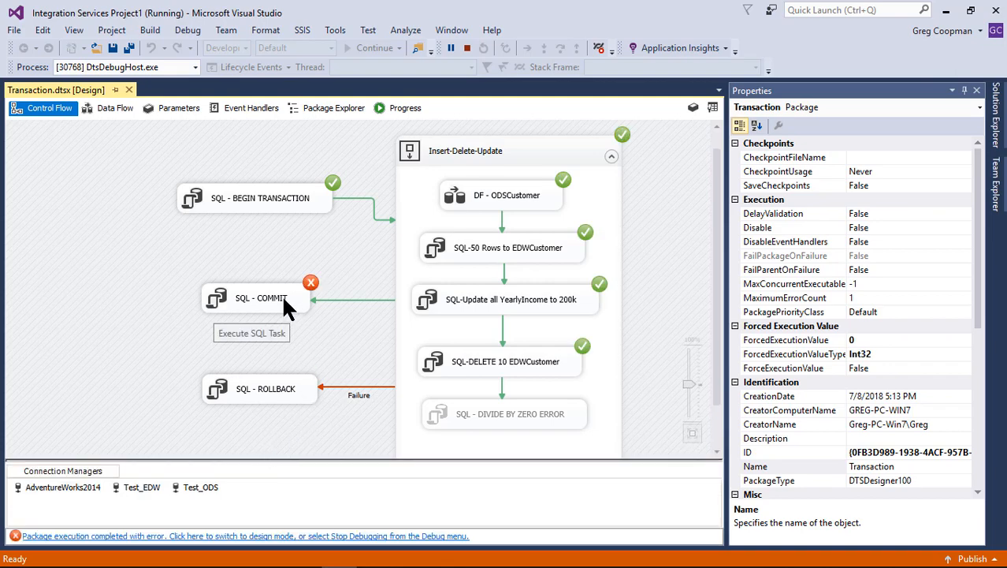
# Examine the package's execution progress log down to the messages of the SQL - COMMIT task
pyautogui.click(411, 110)
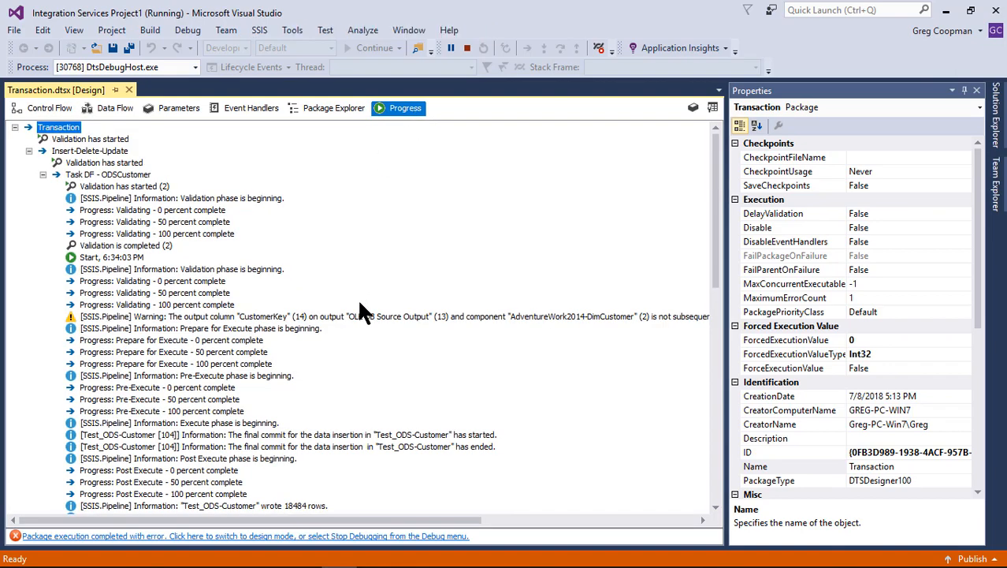
pyautogui.scroll(-15, 358, 297)
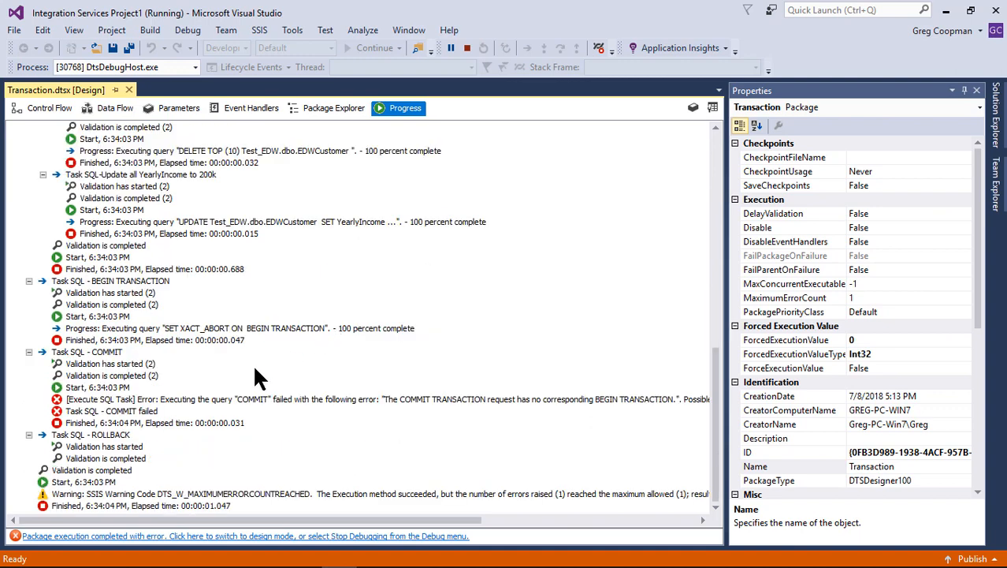